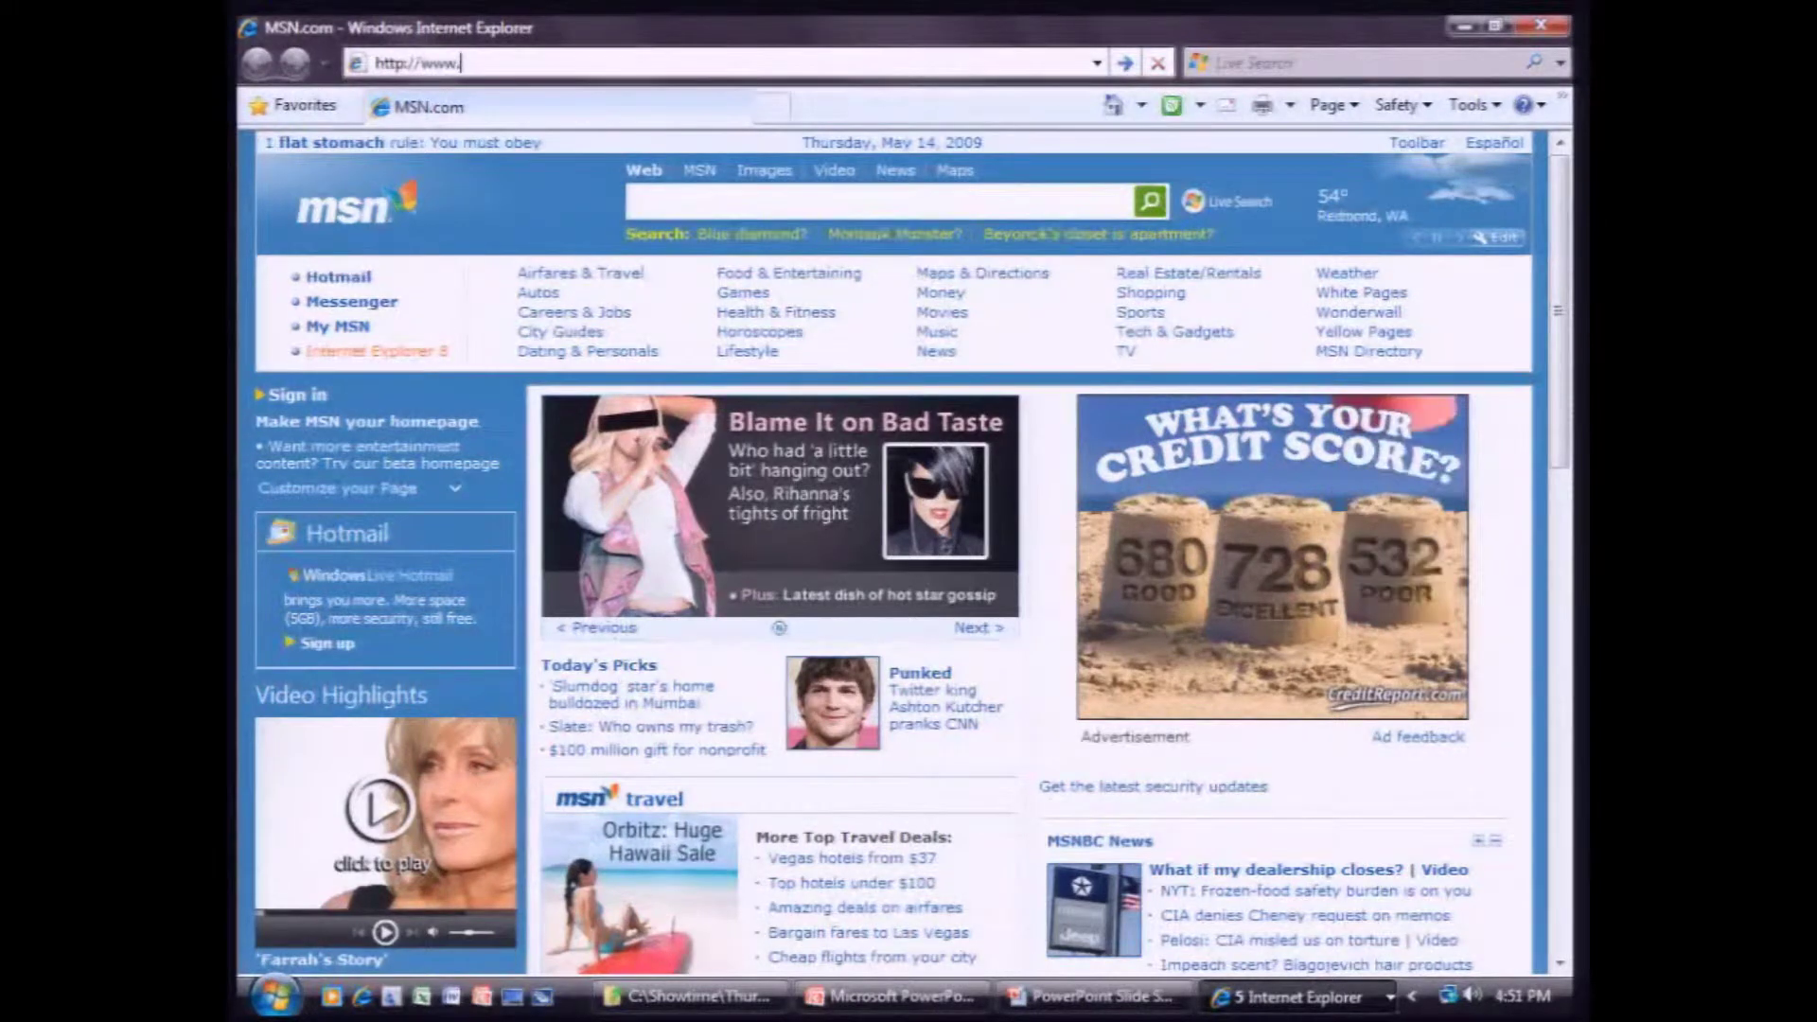
{"action": "type", "text": "microsoft.com"}
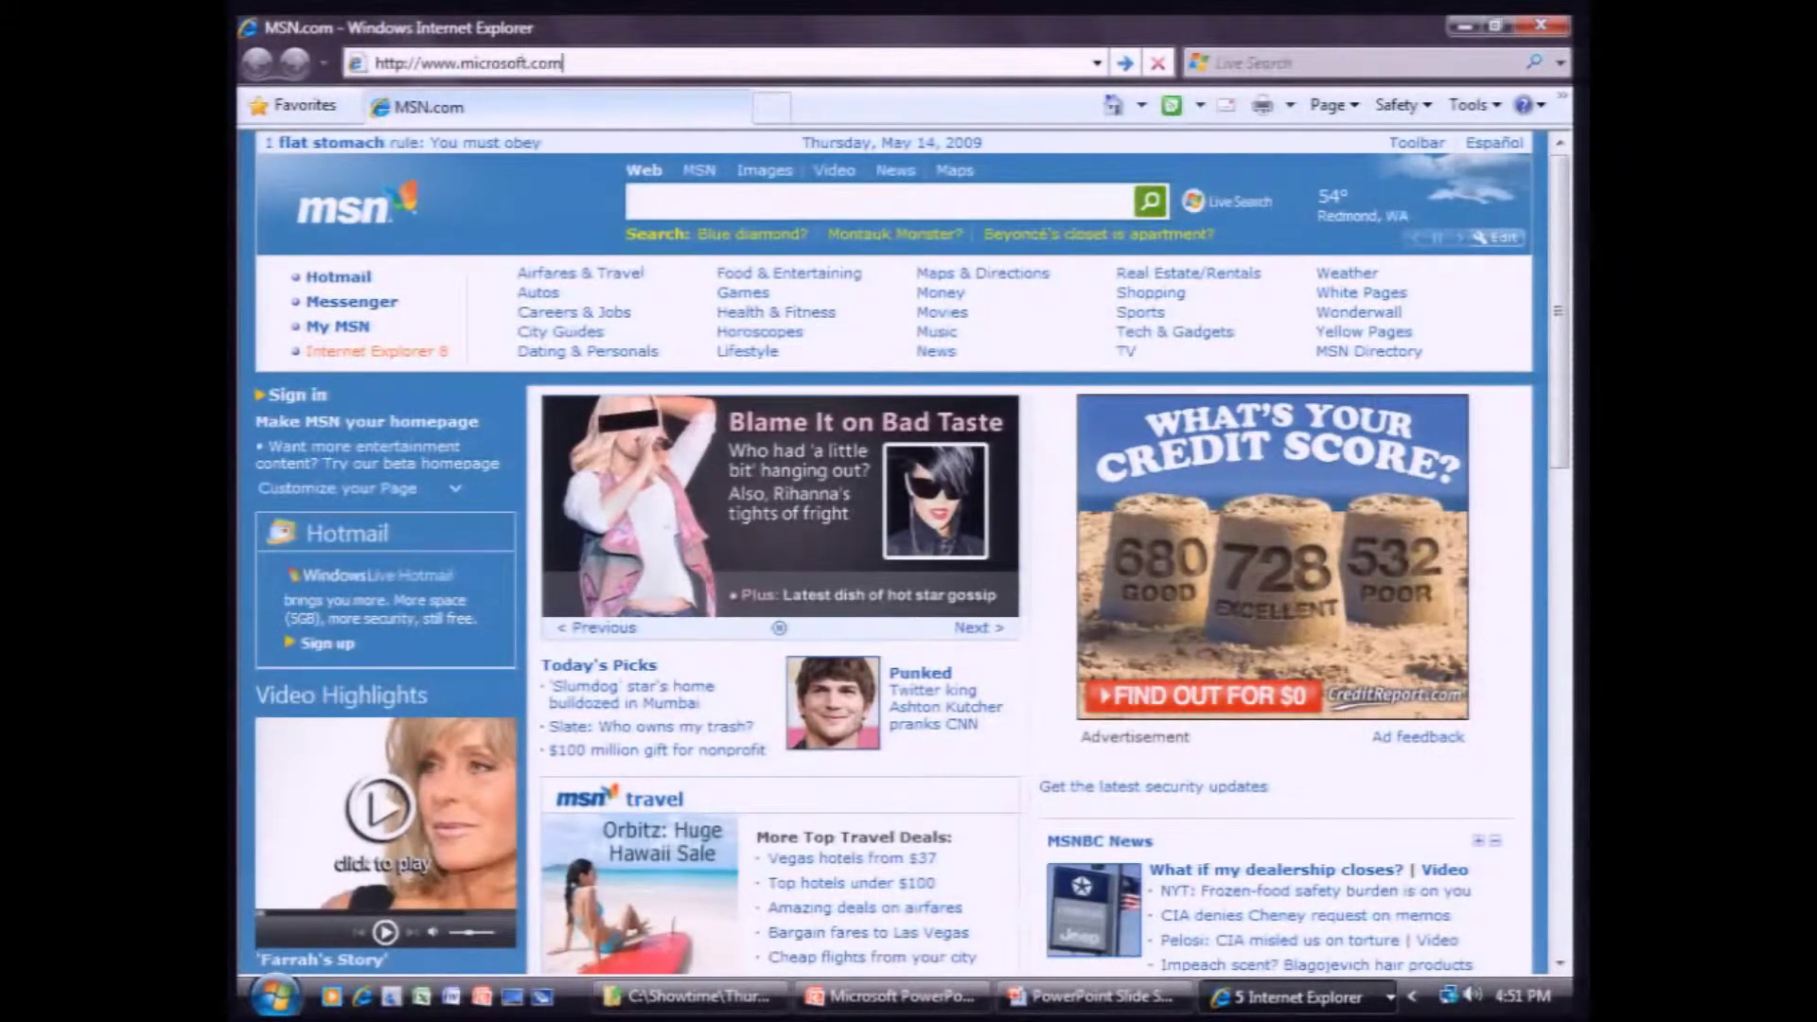
{"action": "type", "text": "/"}
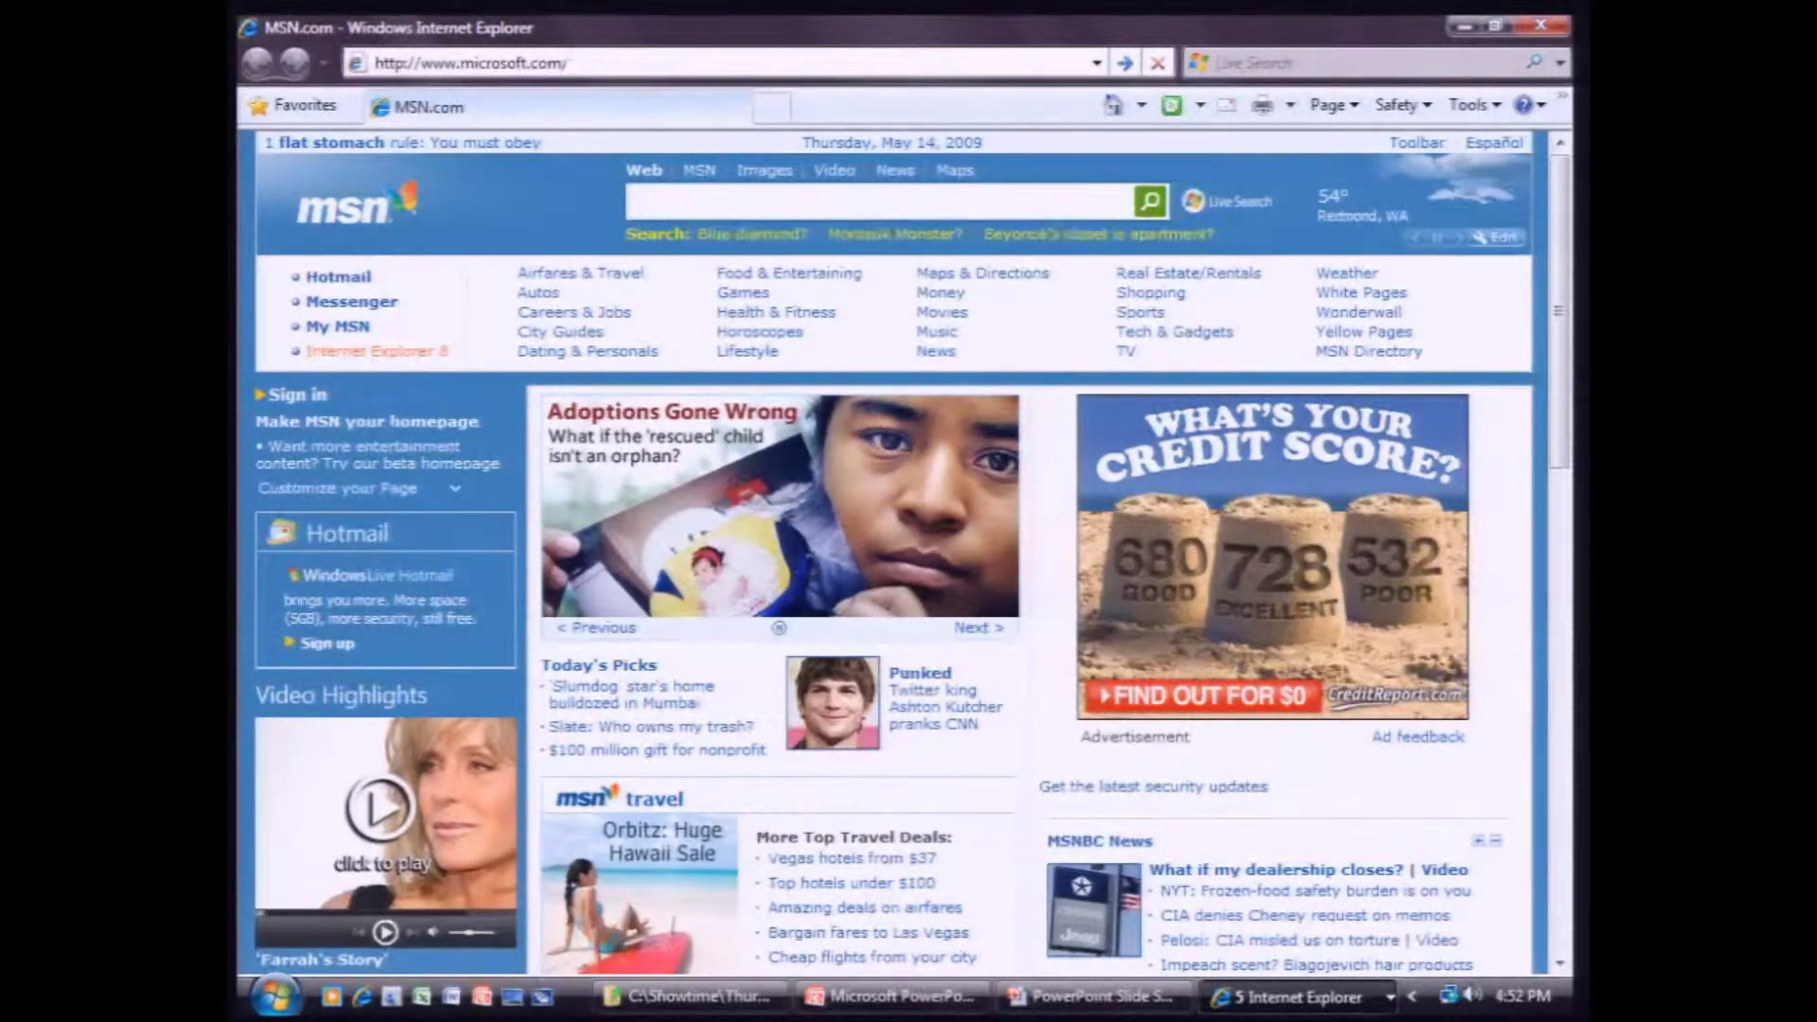
{"action": "type", "text": "online"}
{"action": "key", "text": "Return"}
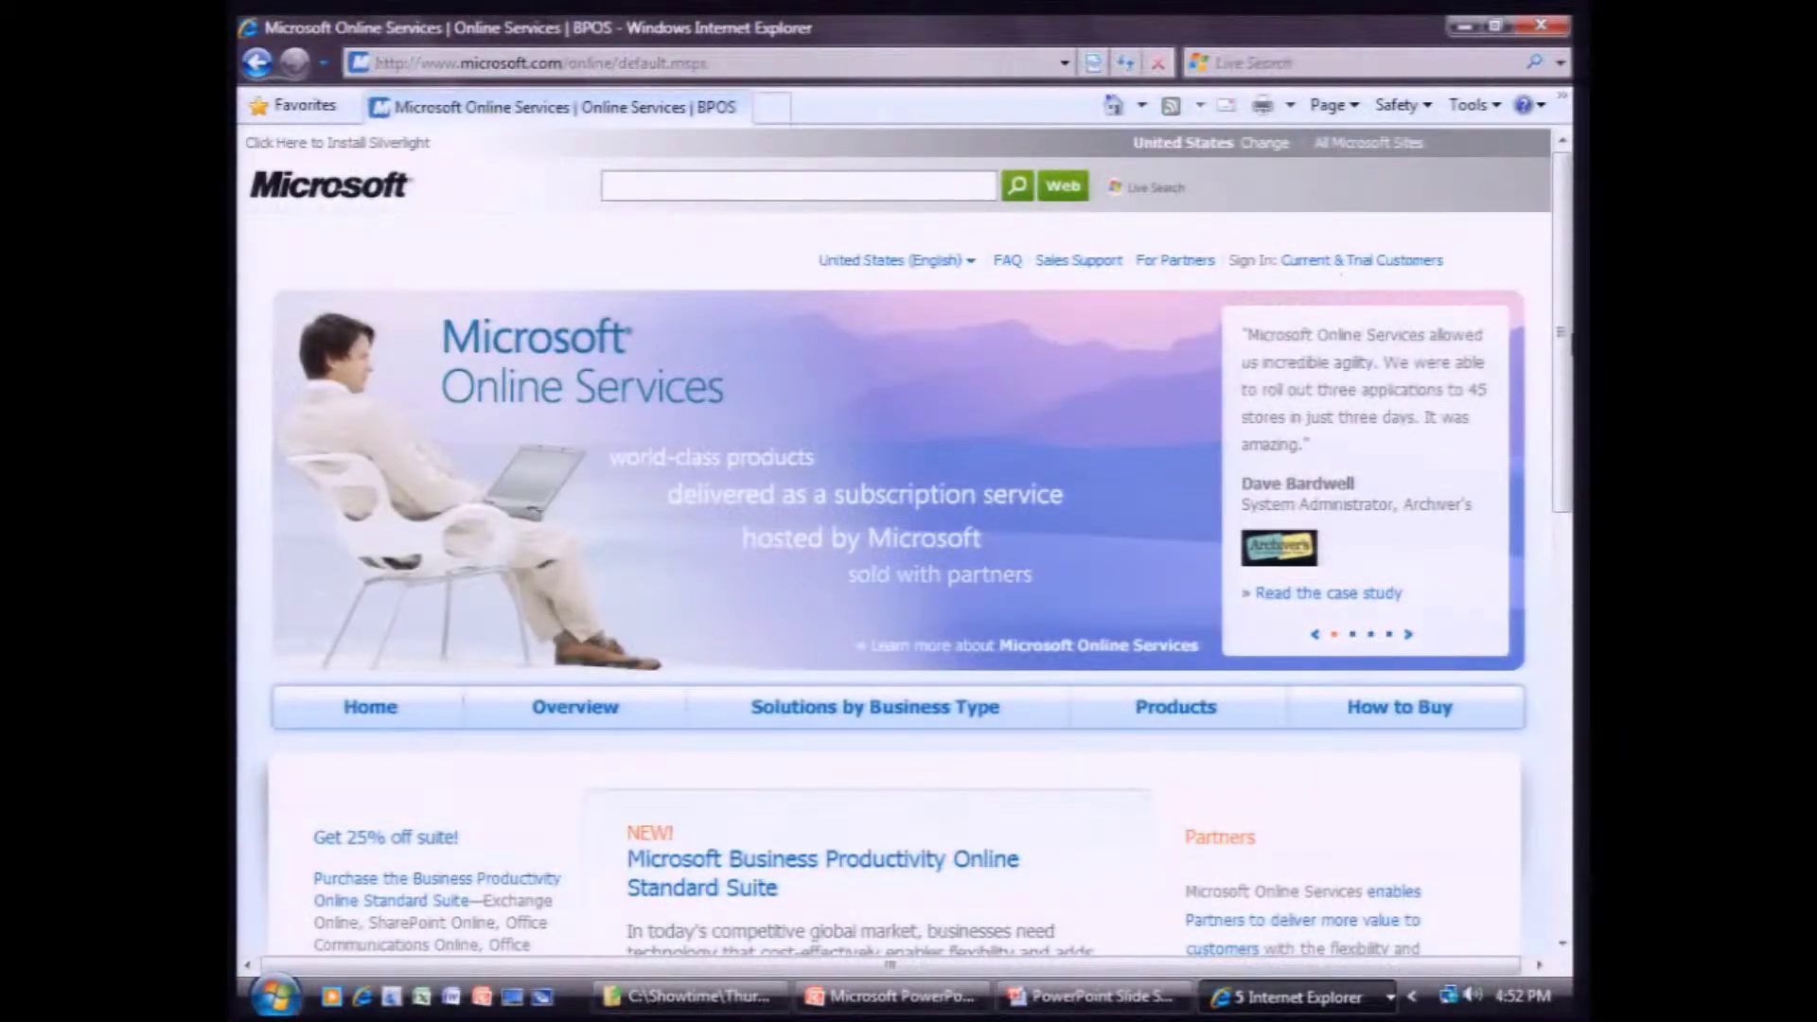
{"action": "left_click_drag", "start_coordinate": [1564, 328], "coordinate": [1504, 624]}
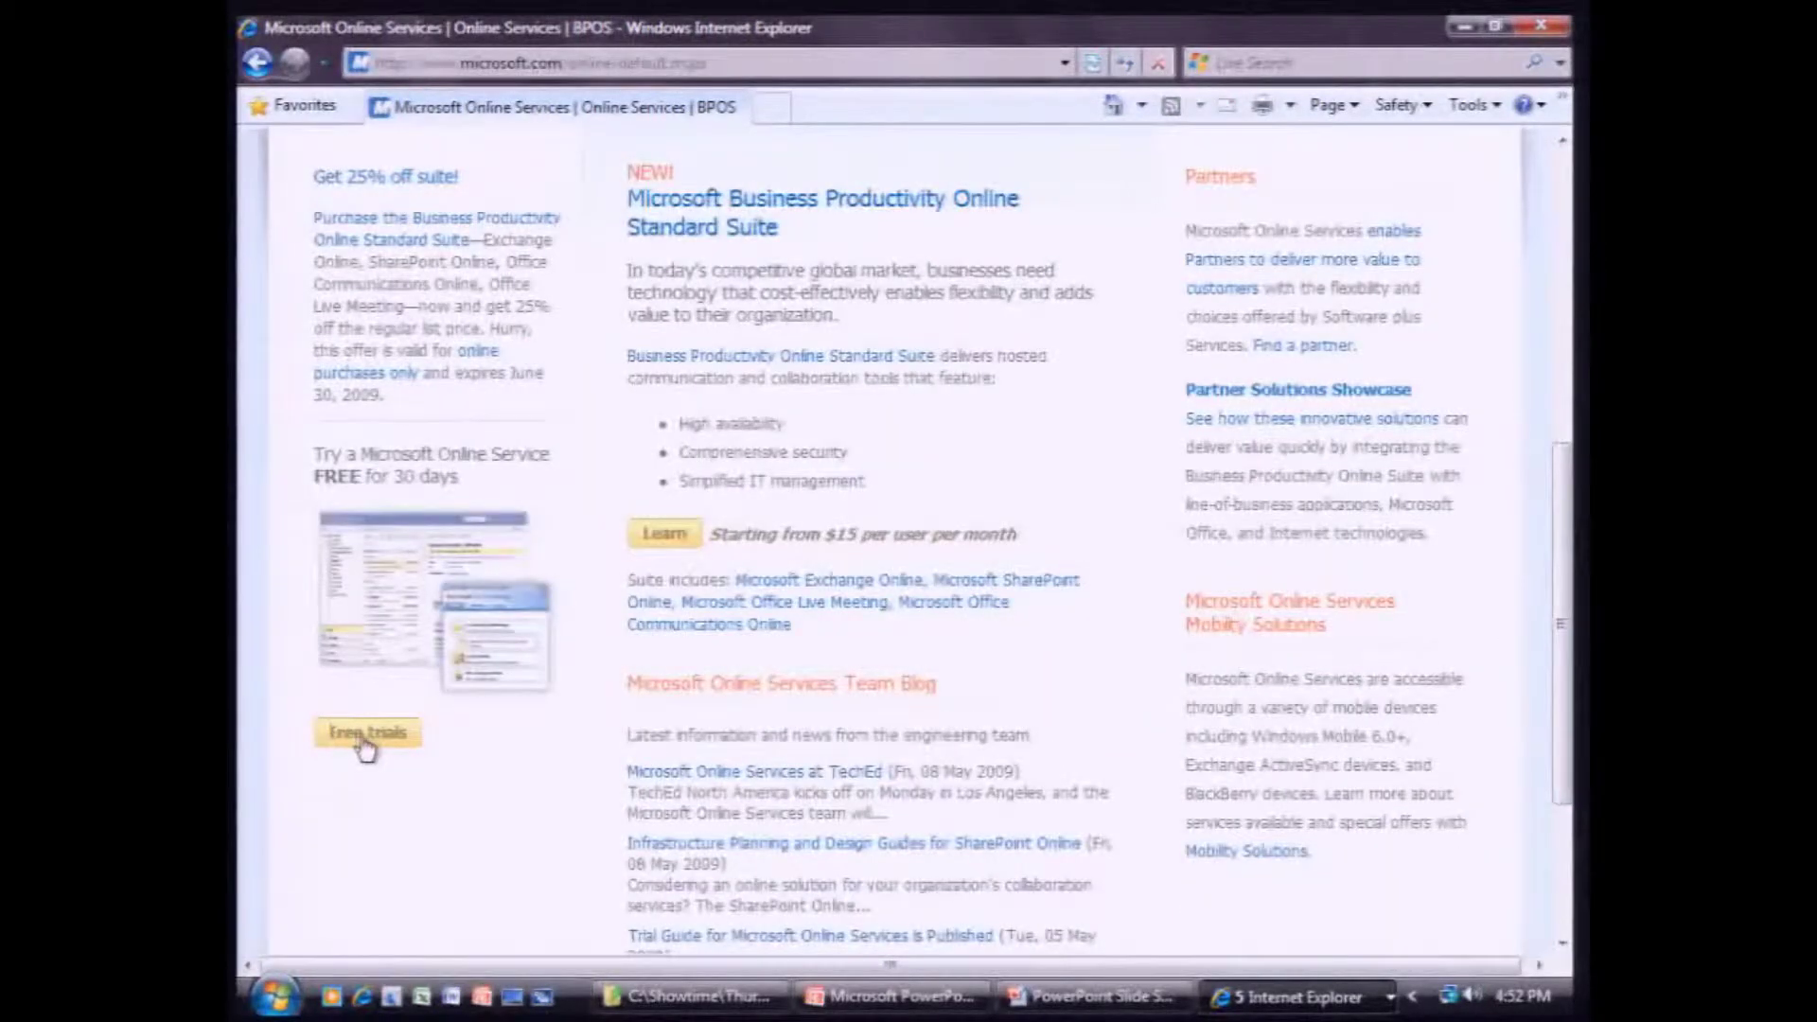
{"action": "left_click", "coordinate": [365, 741]}
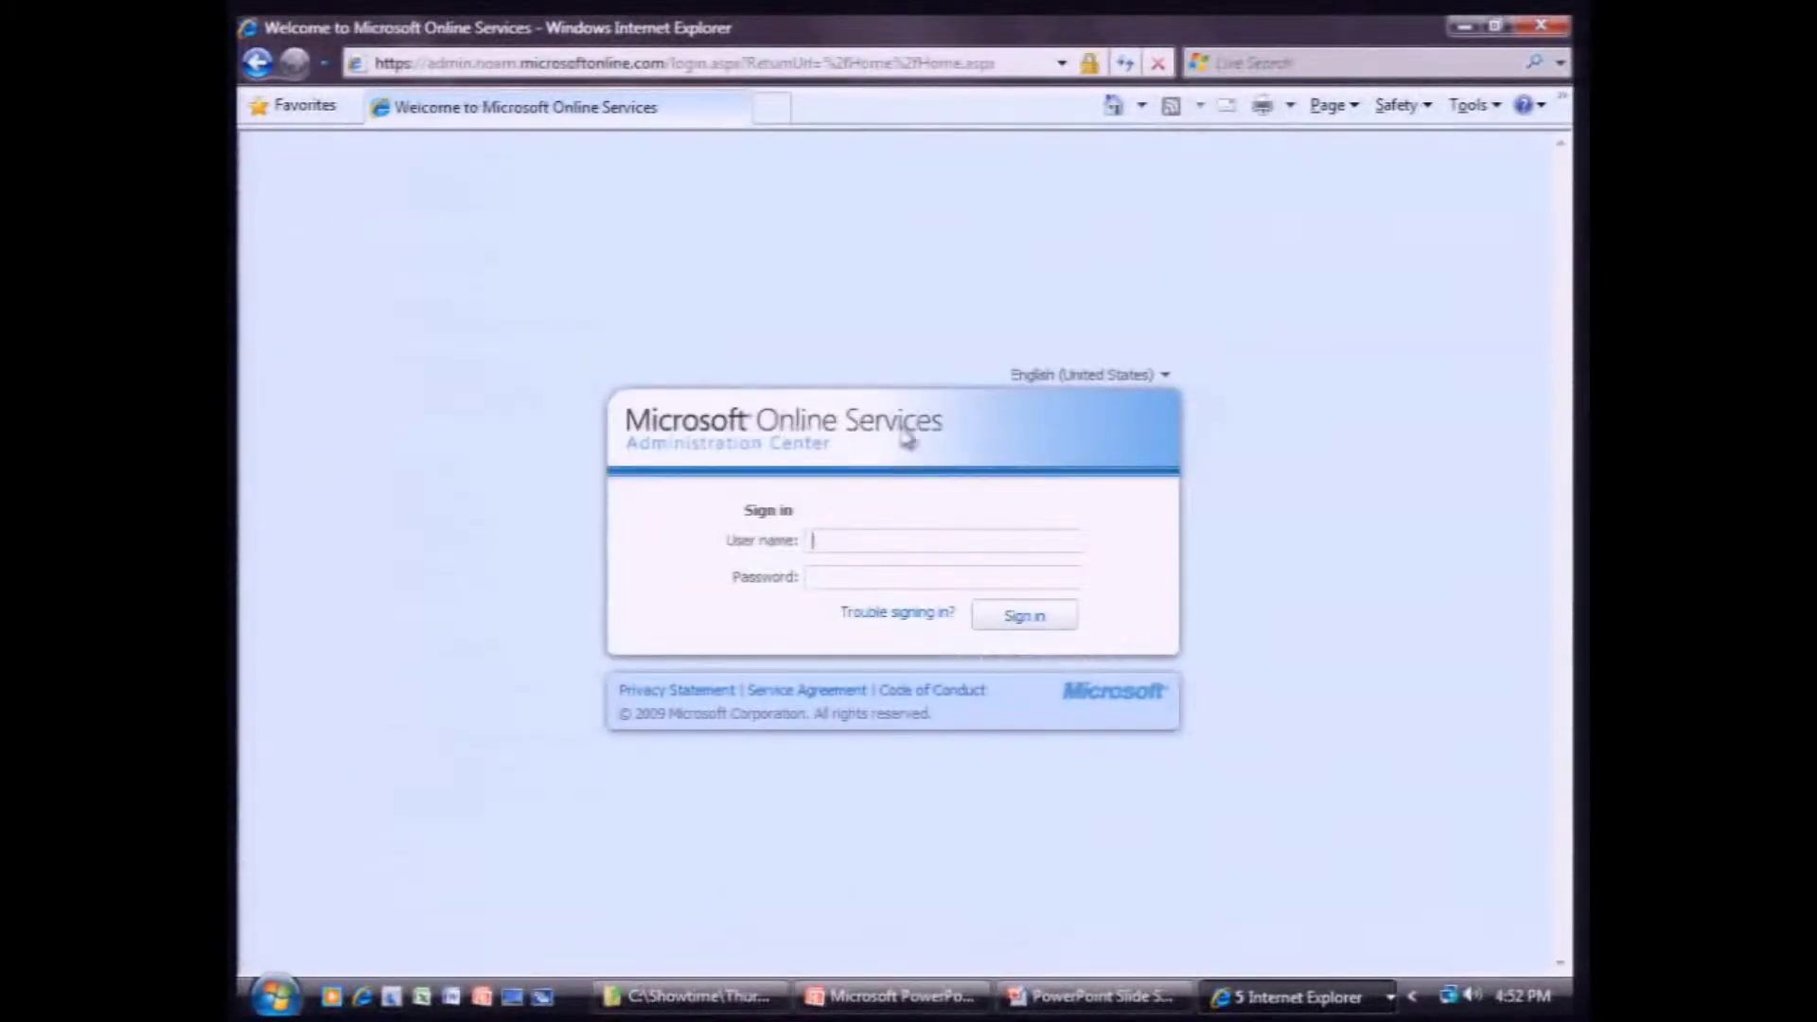
{"action": "left_click", "coordinate": [259, 62]}
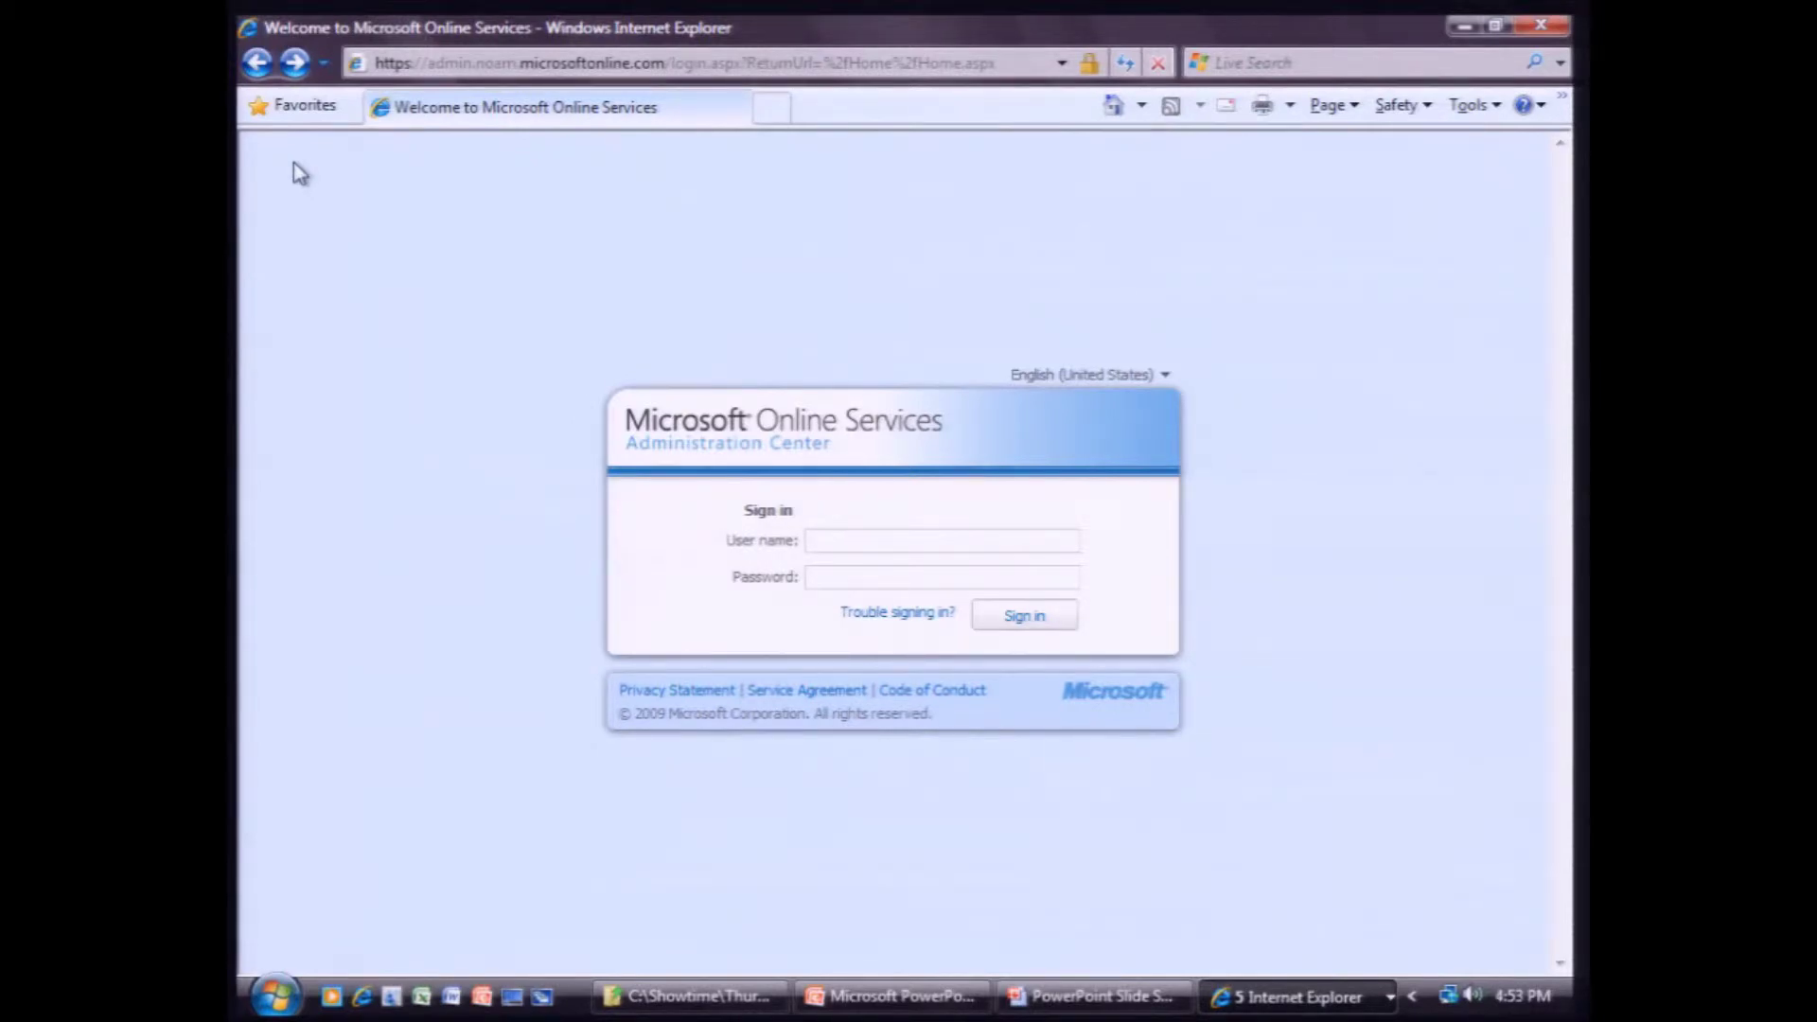
Switch to the Online Services window and choose Try for the BPOS suite under Free trials.
{"action": "left_click", "coordinate": [1291, 996]}
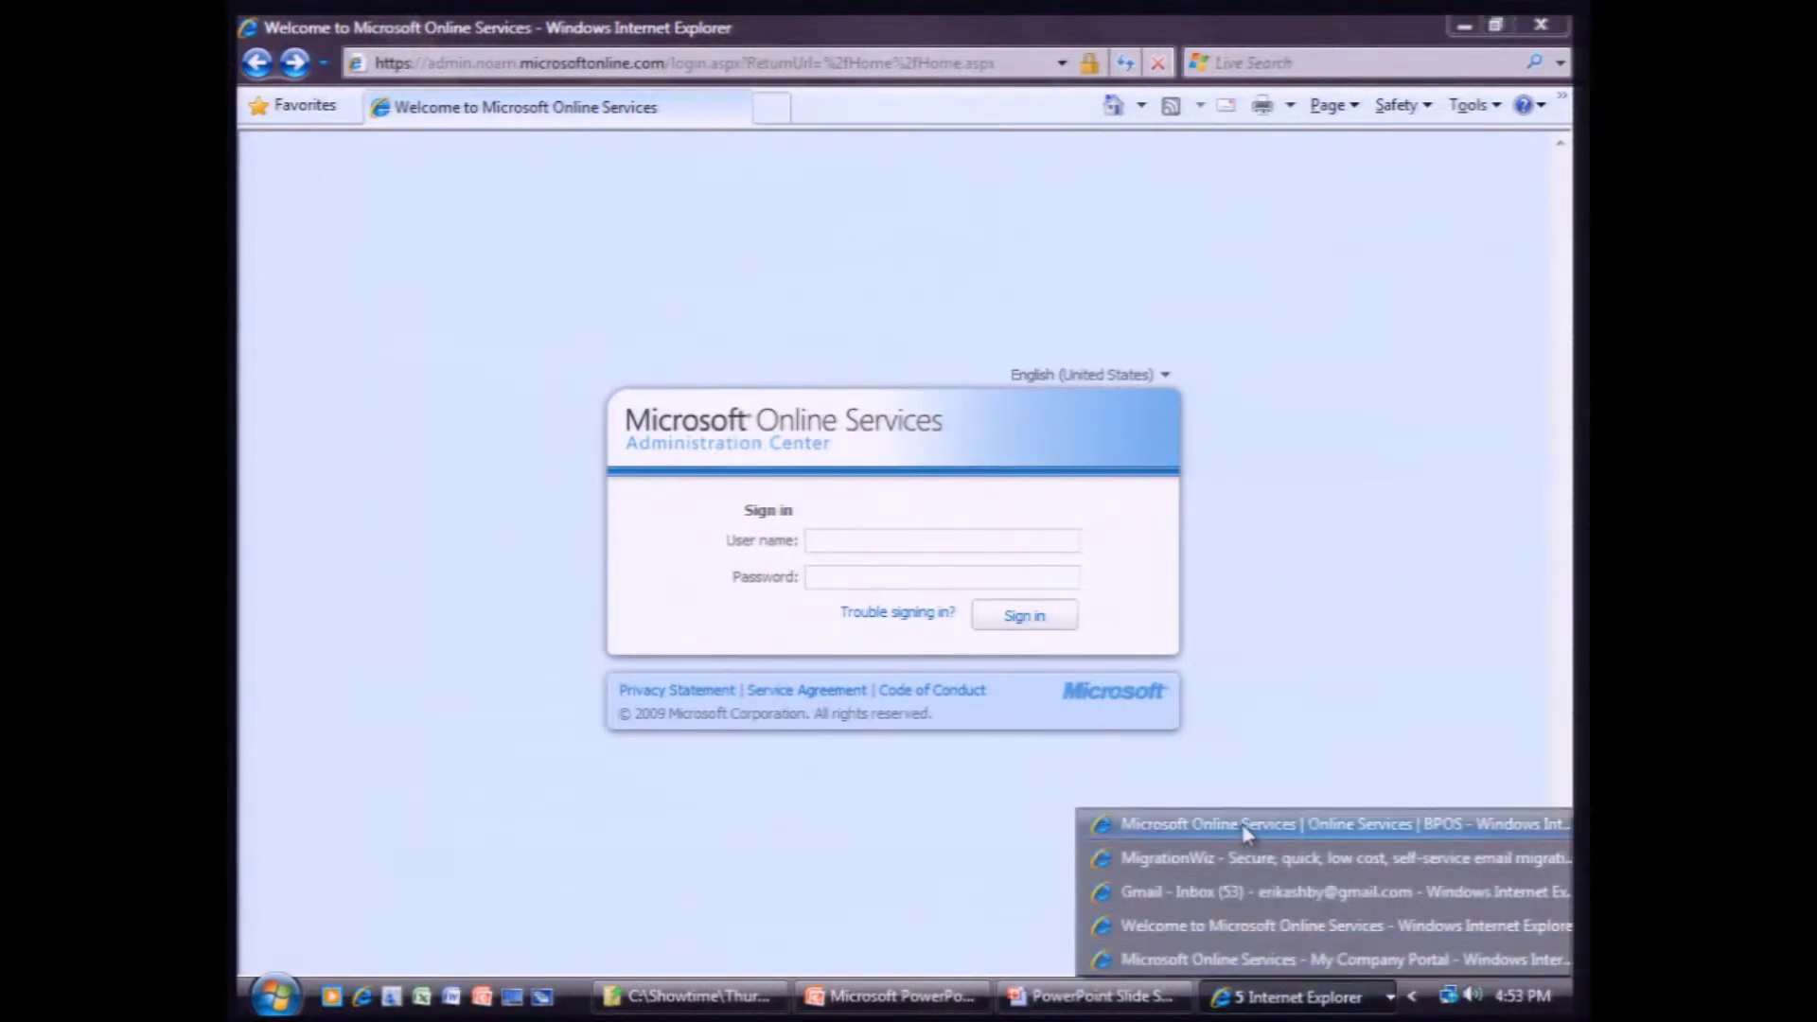
{"action": "left_click", "coordinate": [1245, 828]}
{"action": "scroll", "coordinate": [1268, 842], "scroll_direction": "up", "scroll_amount": 3}
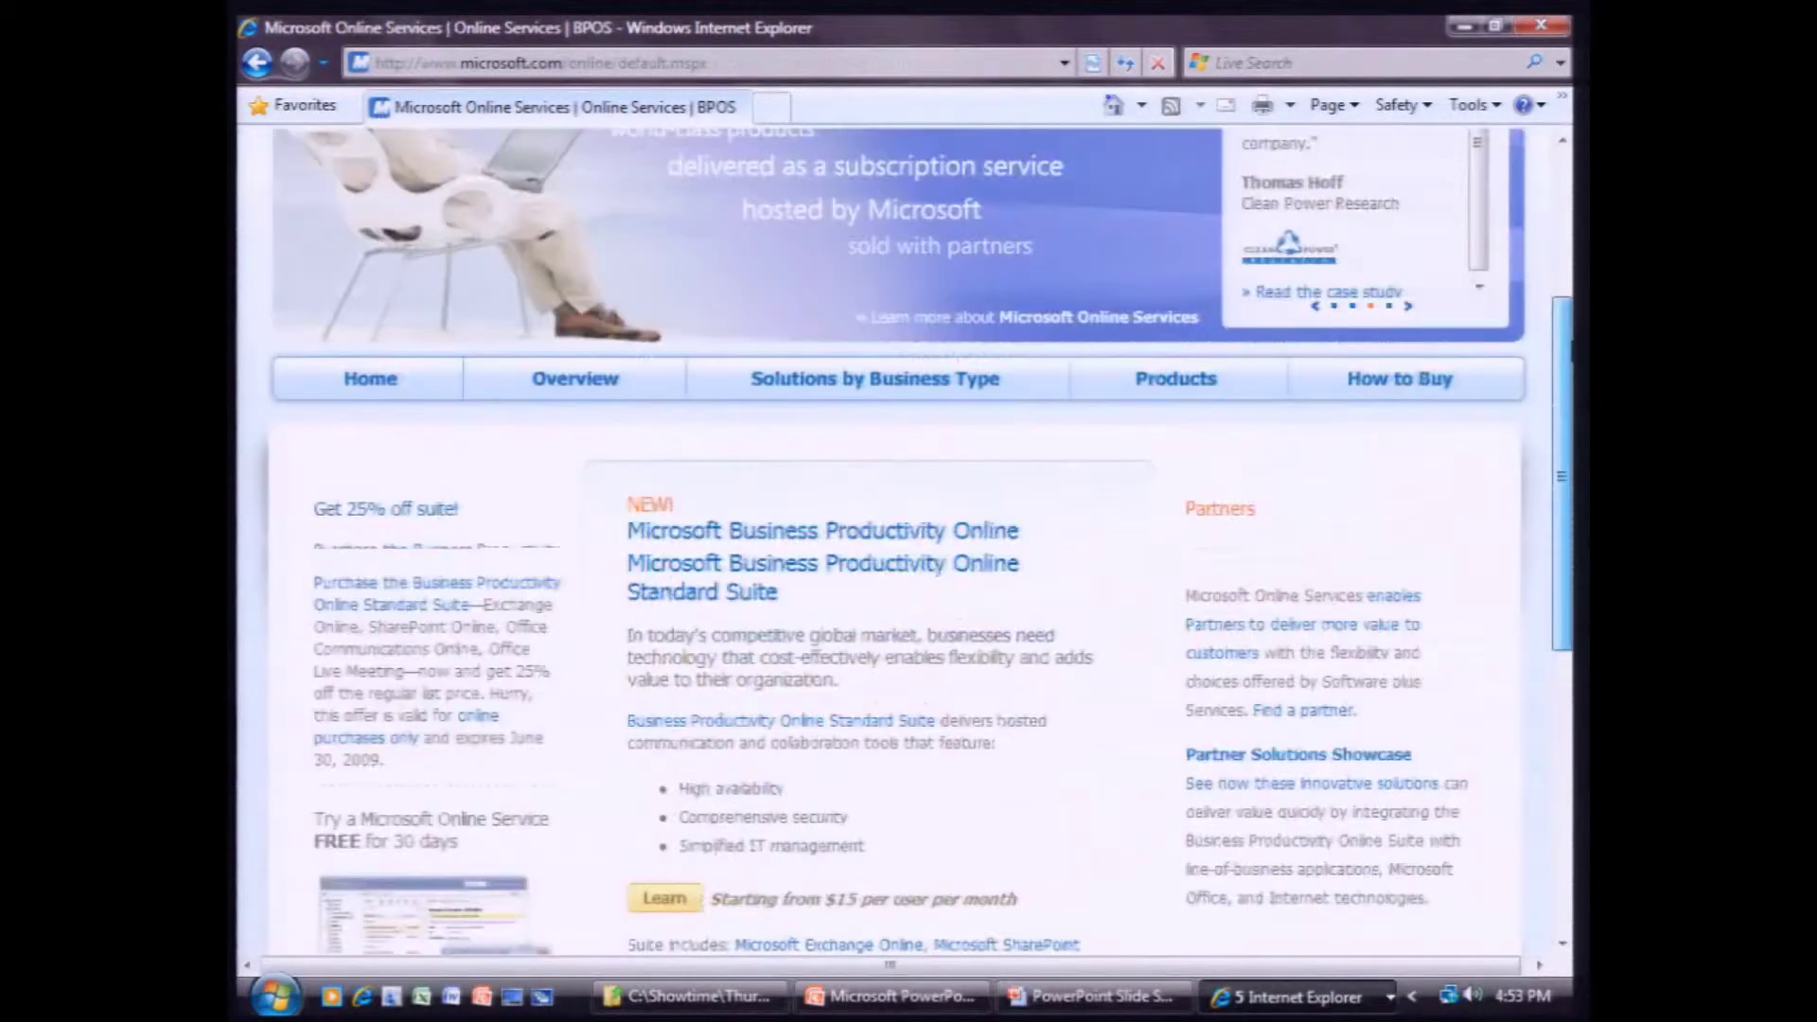
{"action": "scroll", "coordinate": [899, 445], "scroll_direction": "up", "scroll_amount": 3}
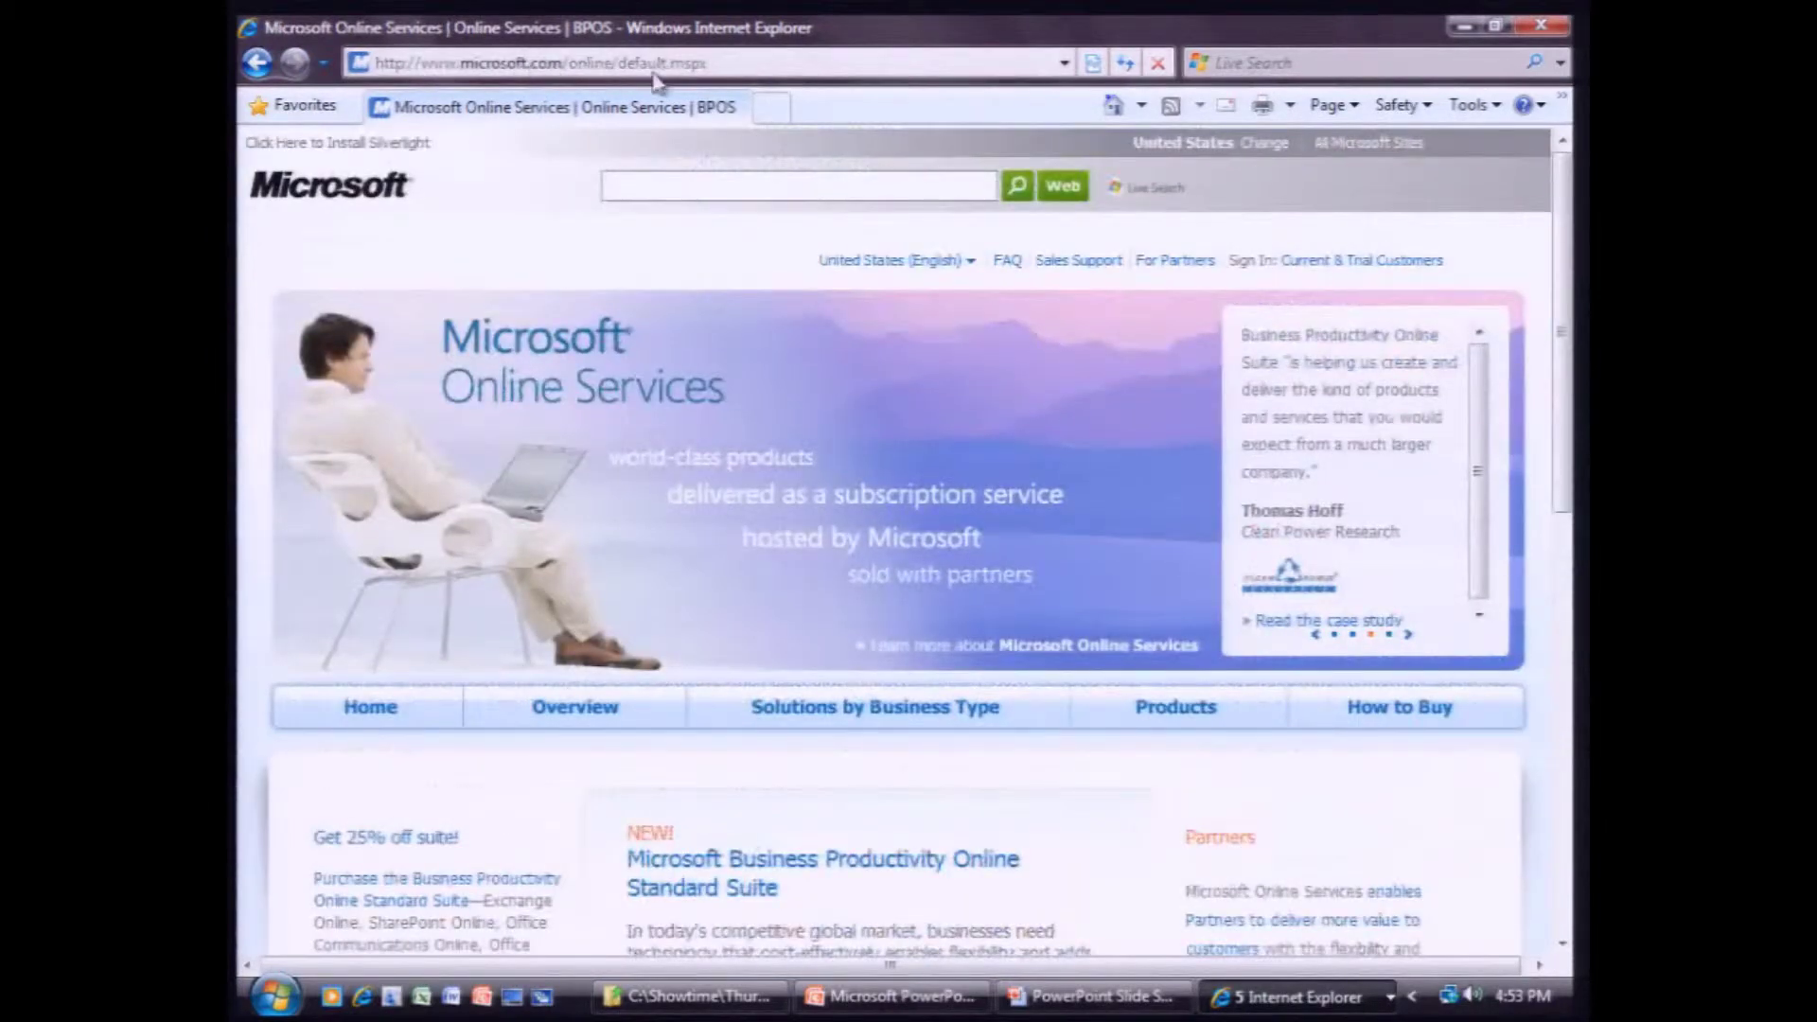
{"action": "left_click_drag", "start_coordinate": [1562, 246], "coordinate": [1548, 488]}
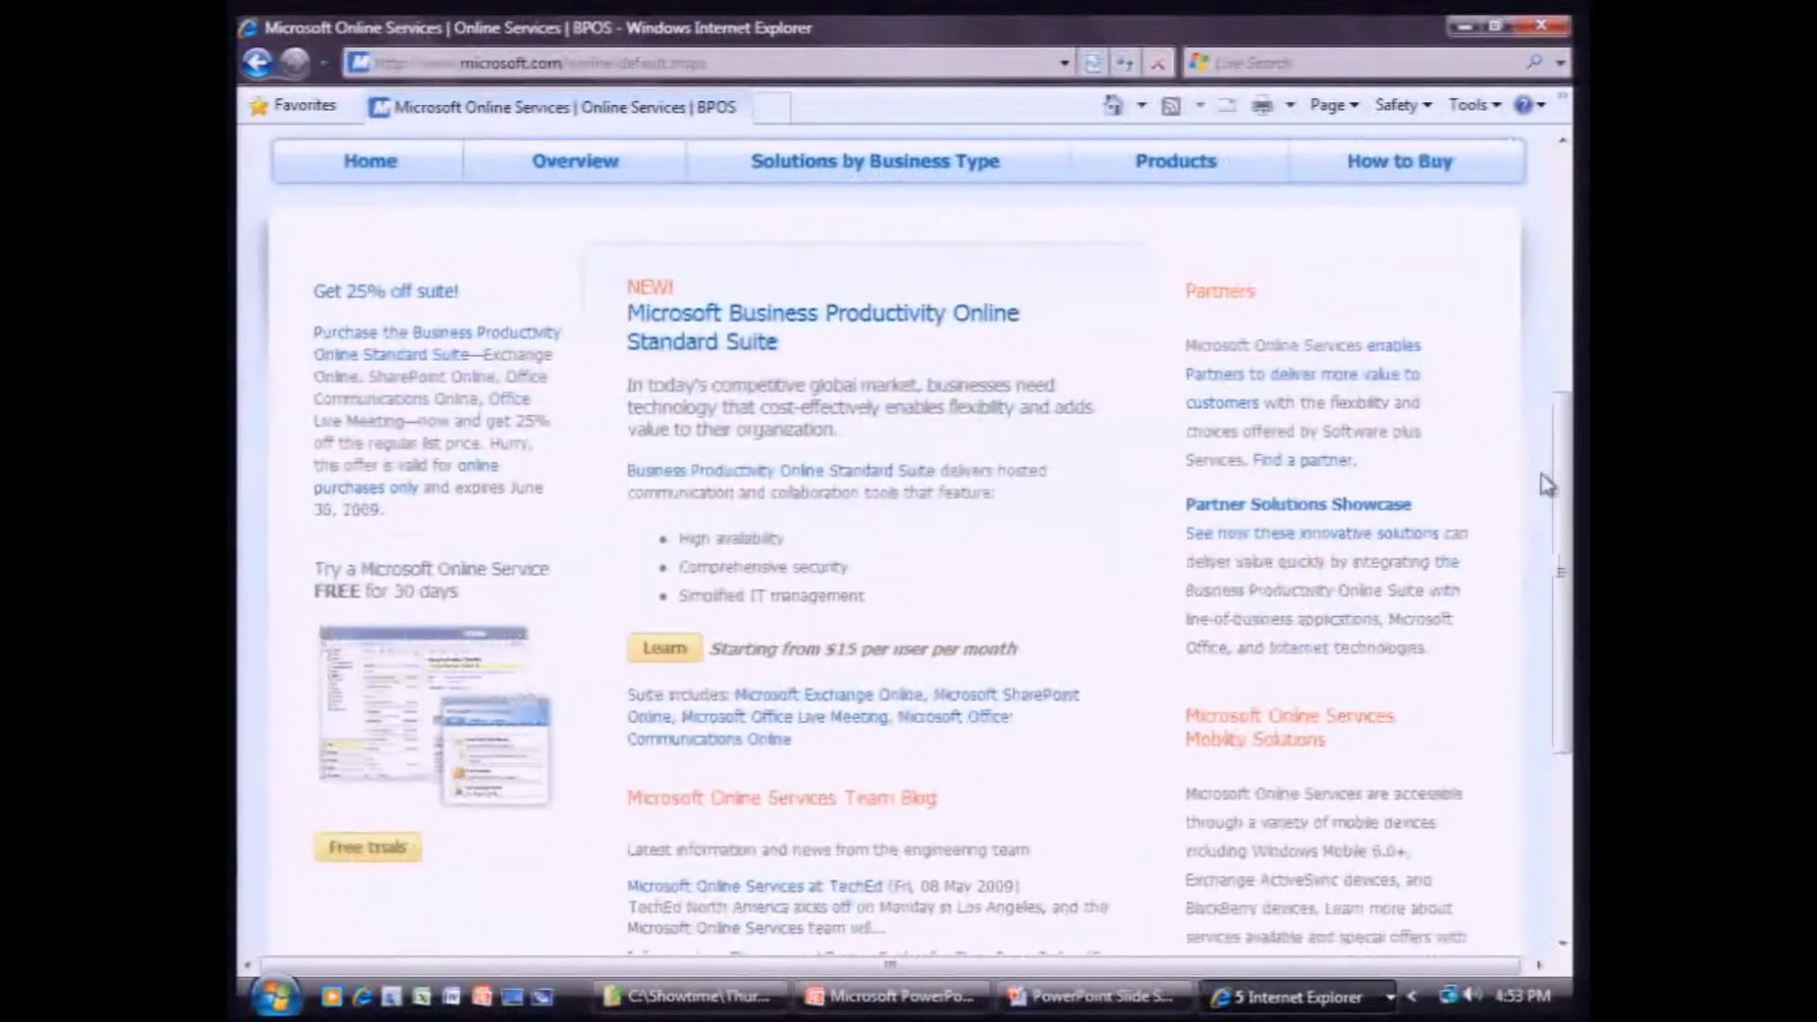
{"action": "left_click", "coordinate": [369, 849]}
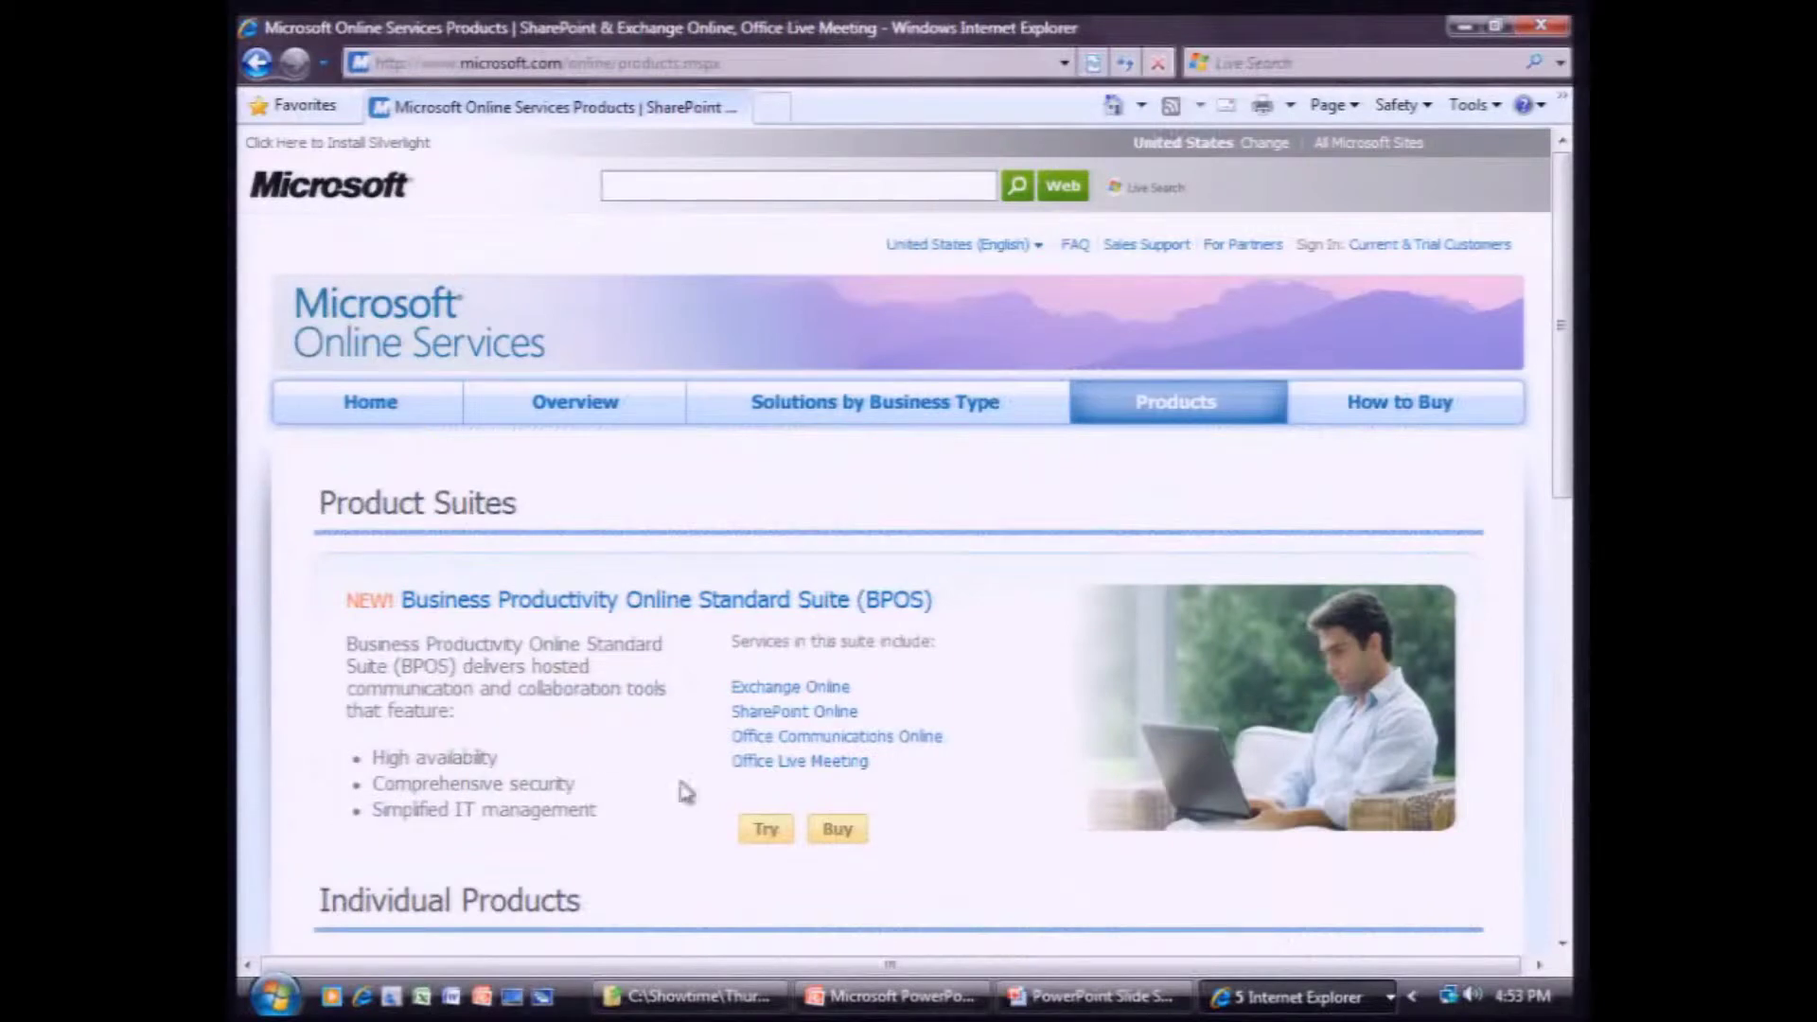
{"action": "left_click", "coordinate": [752, 833]}
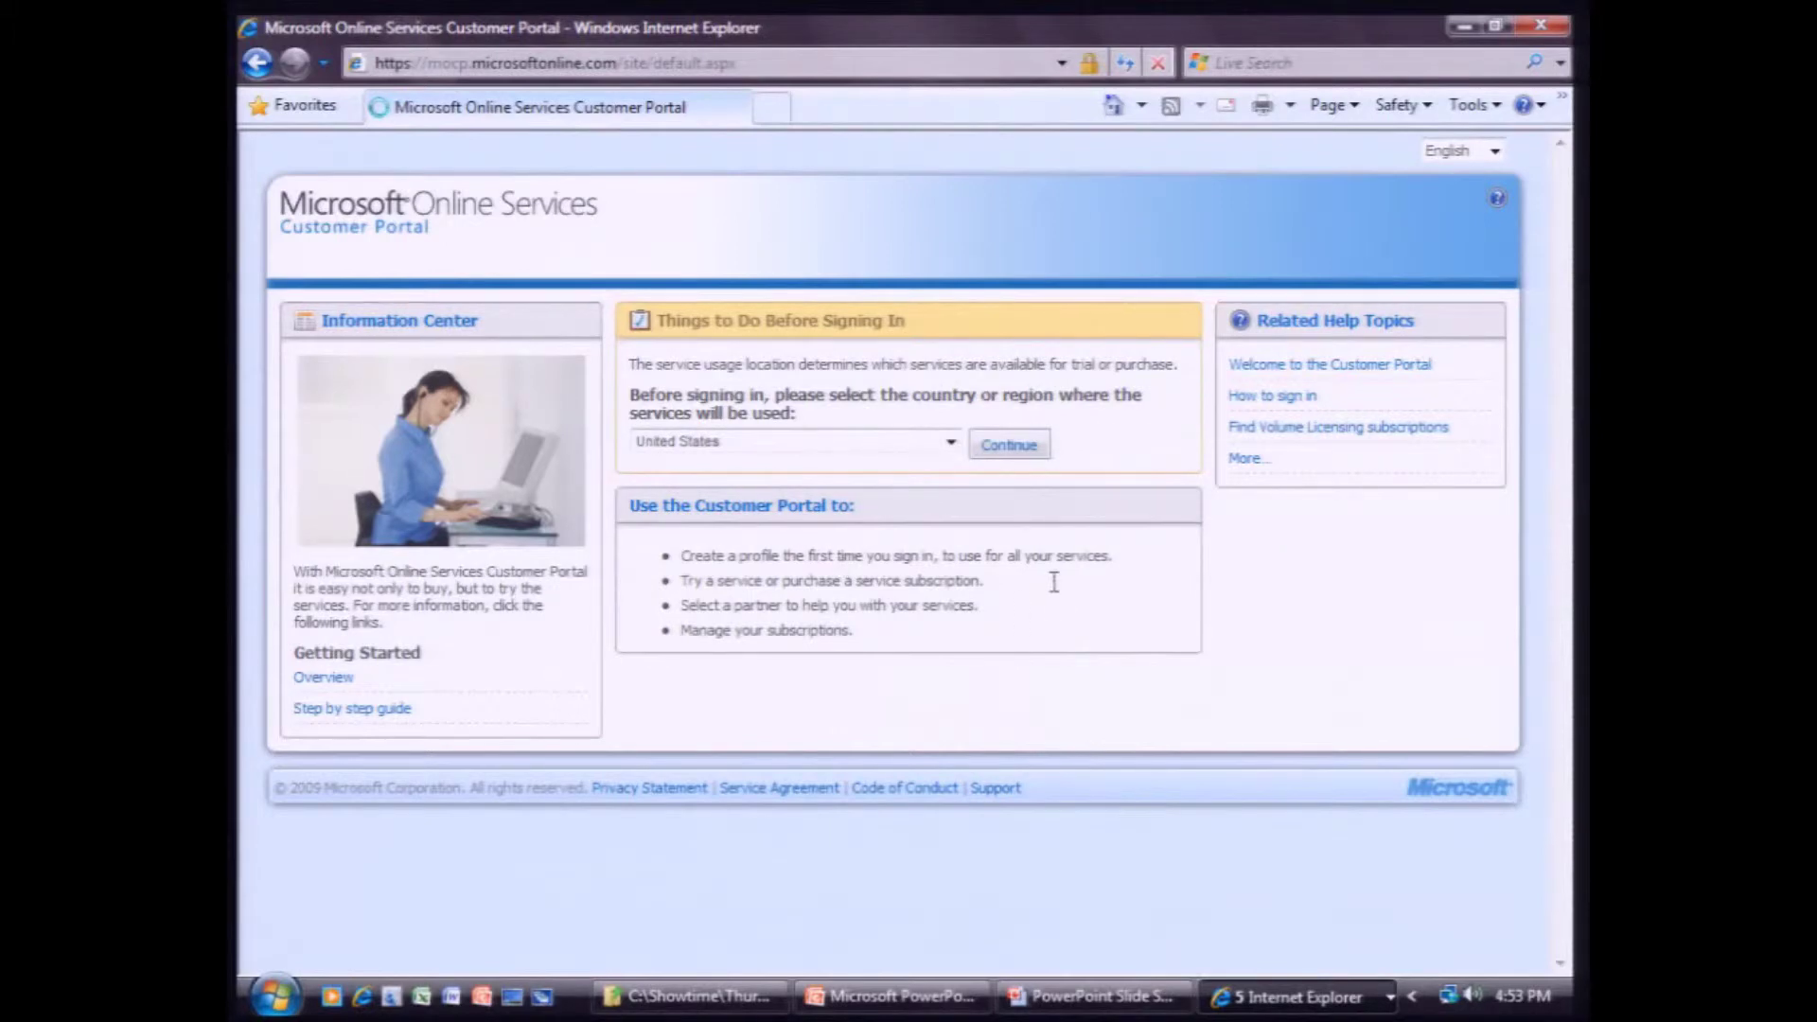
{"action": "left_click", "coordinate": [1264, 1003]}
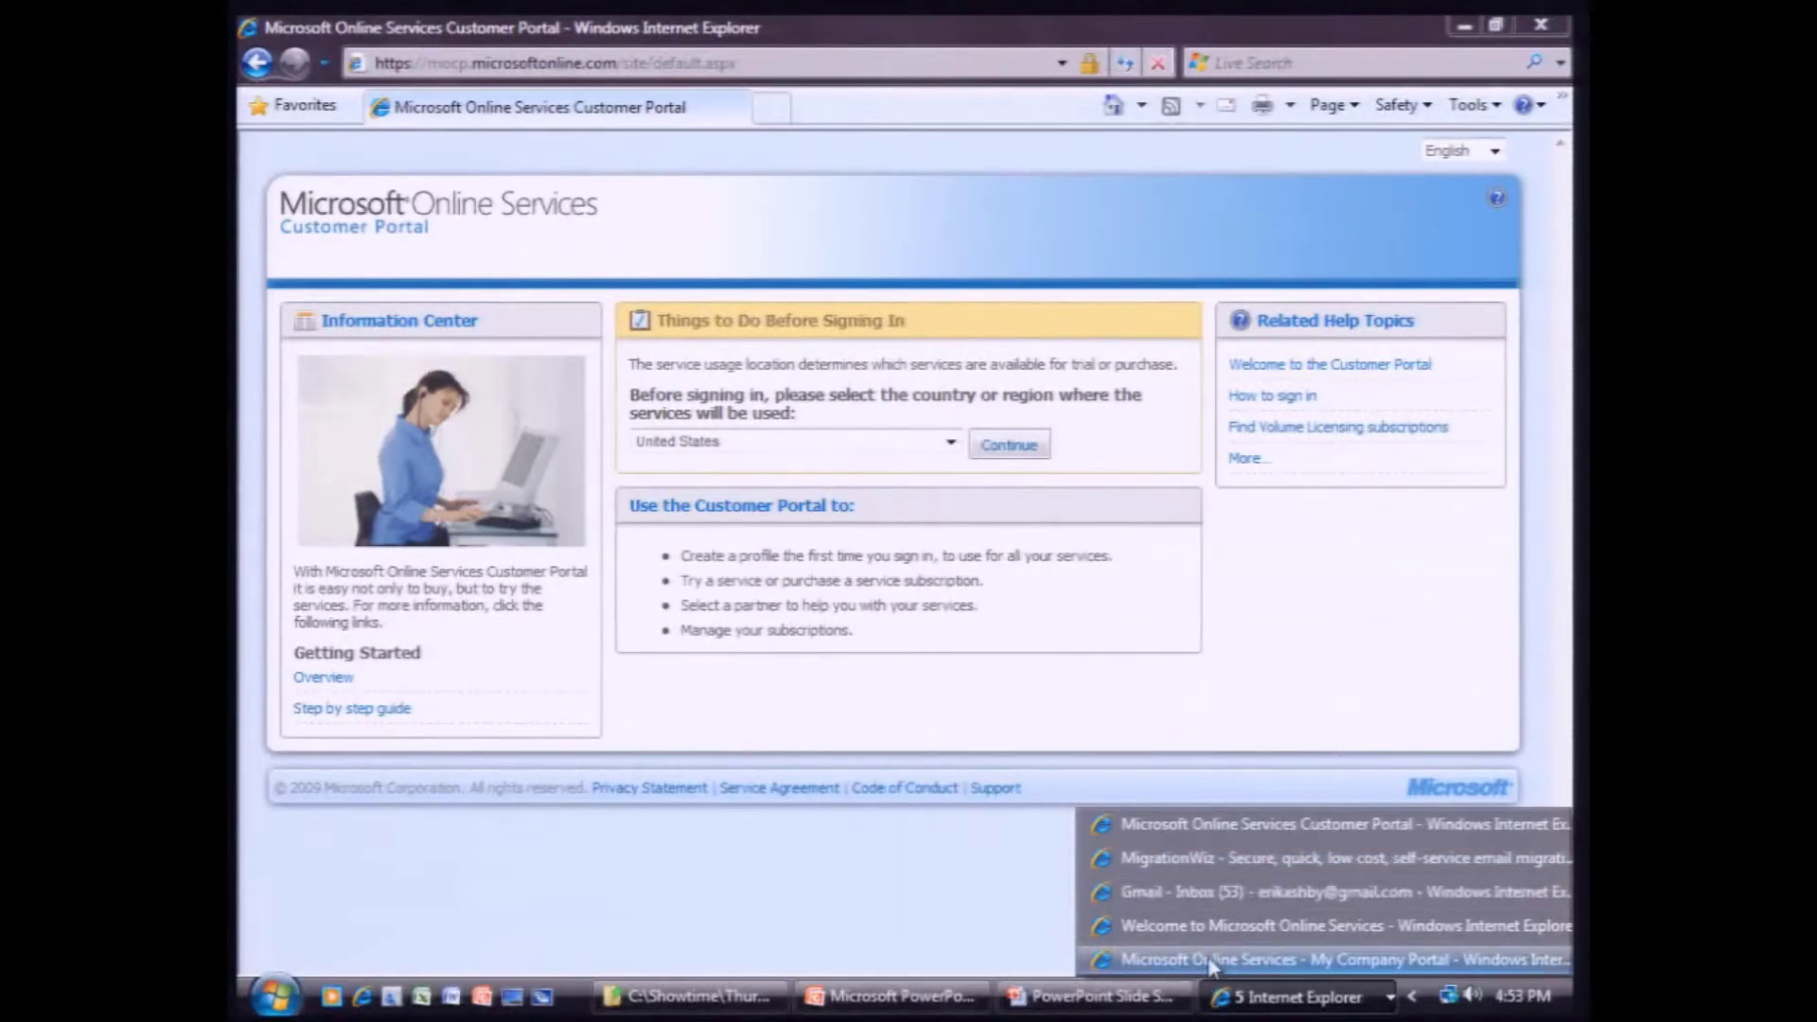
Sign in to the Administration Center with the administrator's user name and password.
{"action": "left_click", "coordinate": [1213, 927]}
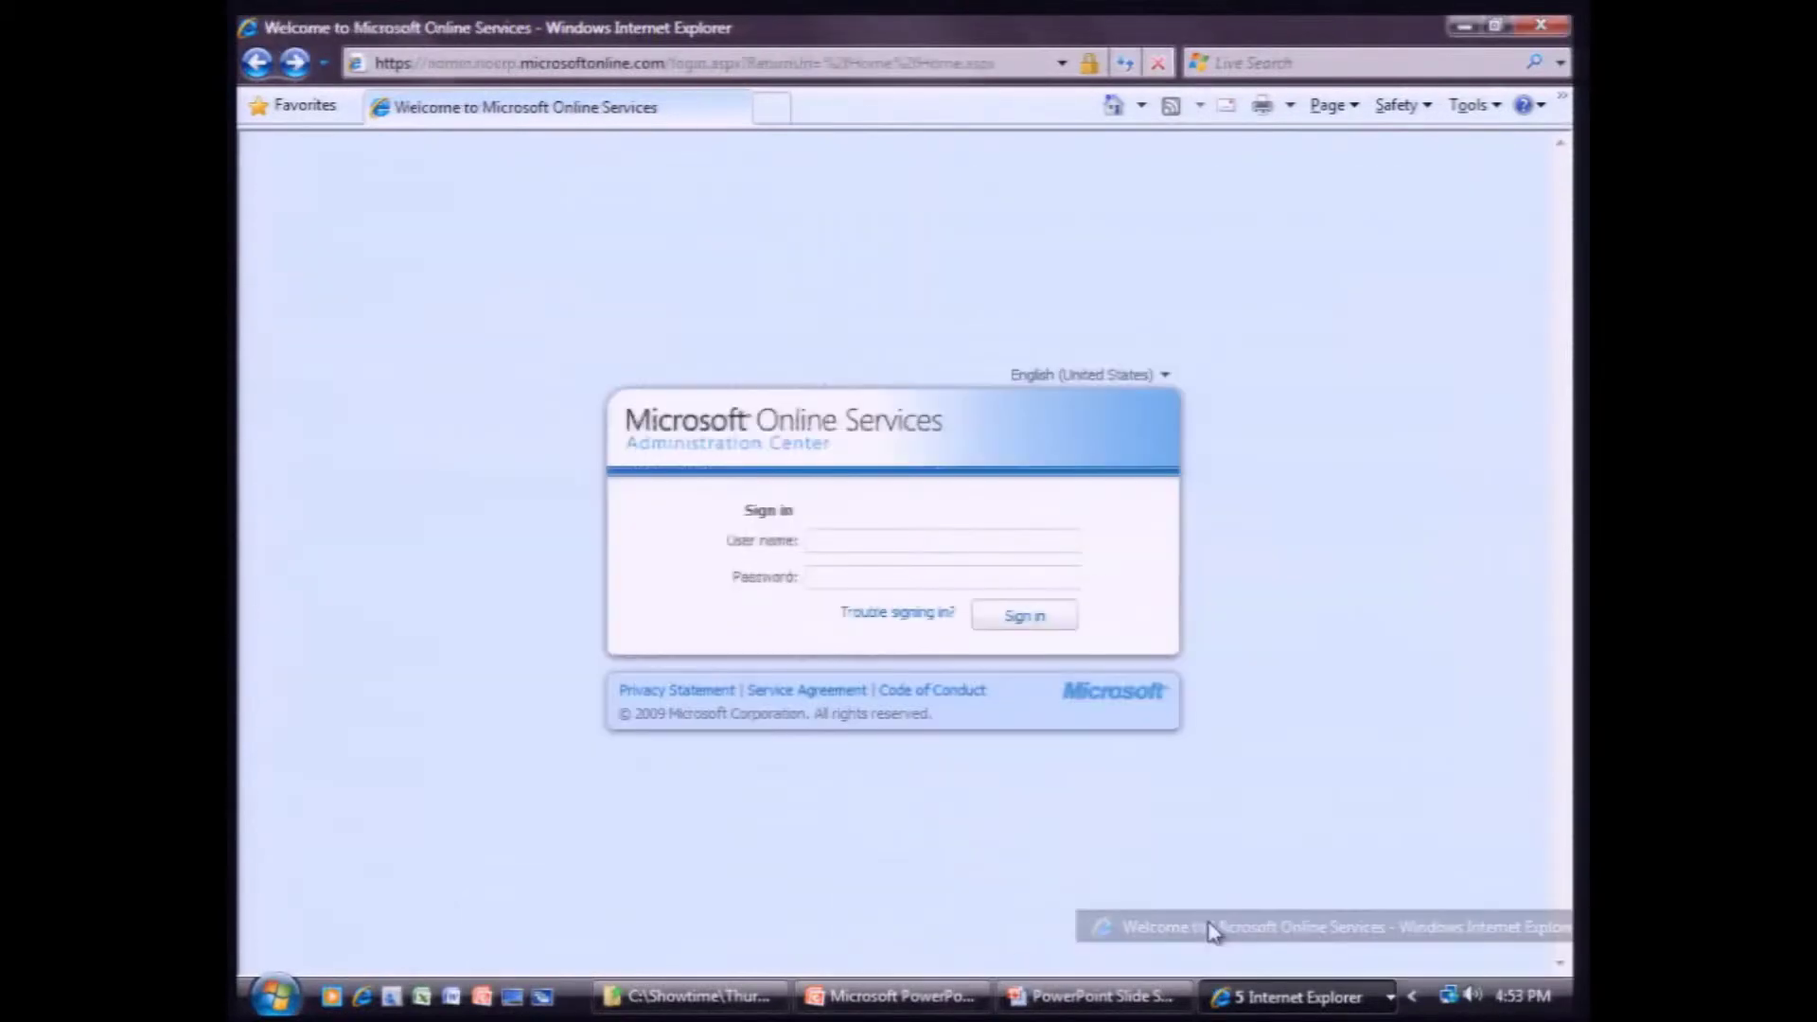
{"action": "left_click", "coordinate": [854, 537]}
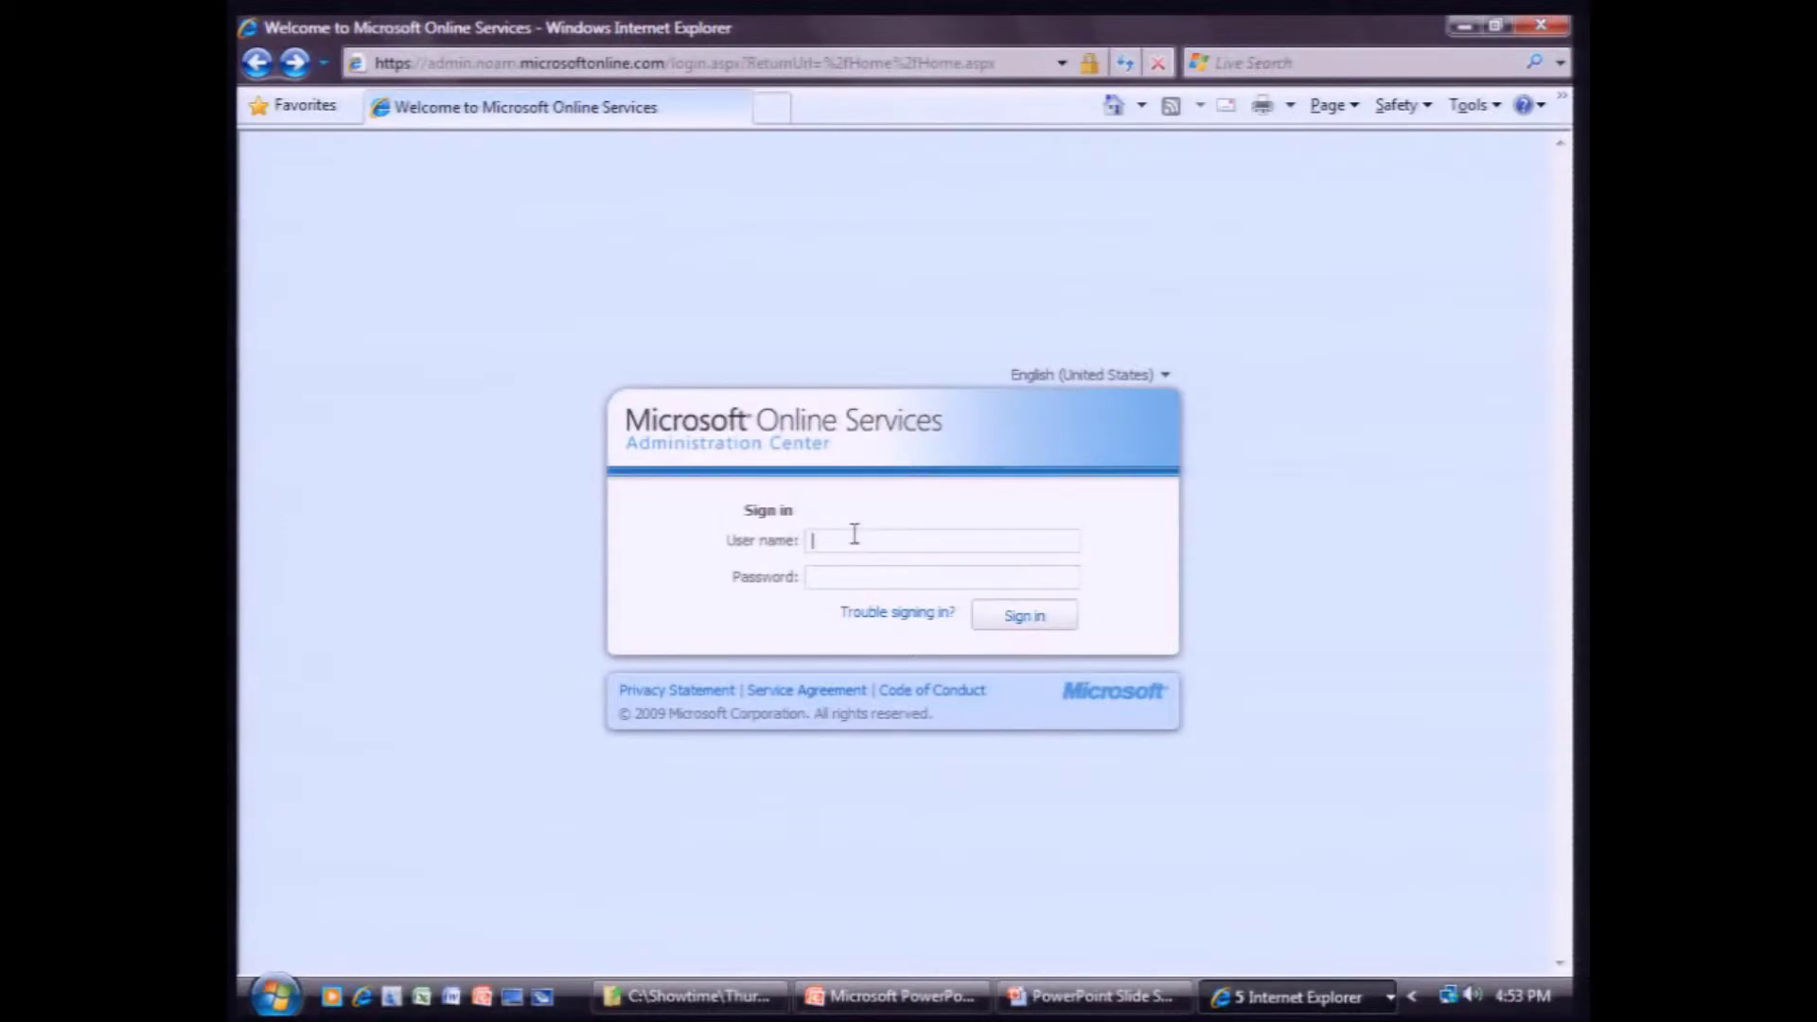
{"action": "key", "text": "Tab"}
{"action": "type", "text": "p"}
{"action": "key", "text": "BackSpace"}
{"action": "type", "text": "password1"}
{"action": "key", "text": "BackSpace"}
{"action": "key", "text": "BackSpace"}
{"action": "key", "text": "BackSpace"}
{"action": "key", "text": "BackSpace"}
{"action": "key", "text": "BackSpace"}
{"action": "key", "text": "BackSpace"}
{"action": "key", "text": "BackSpace"}
{"action": "key", "text": "BackSpace"}
{"action": "key", "text": "BackSpace"}
{"action": "type", "text": "password1"}
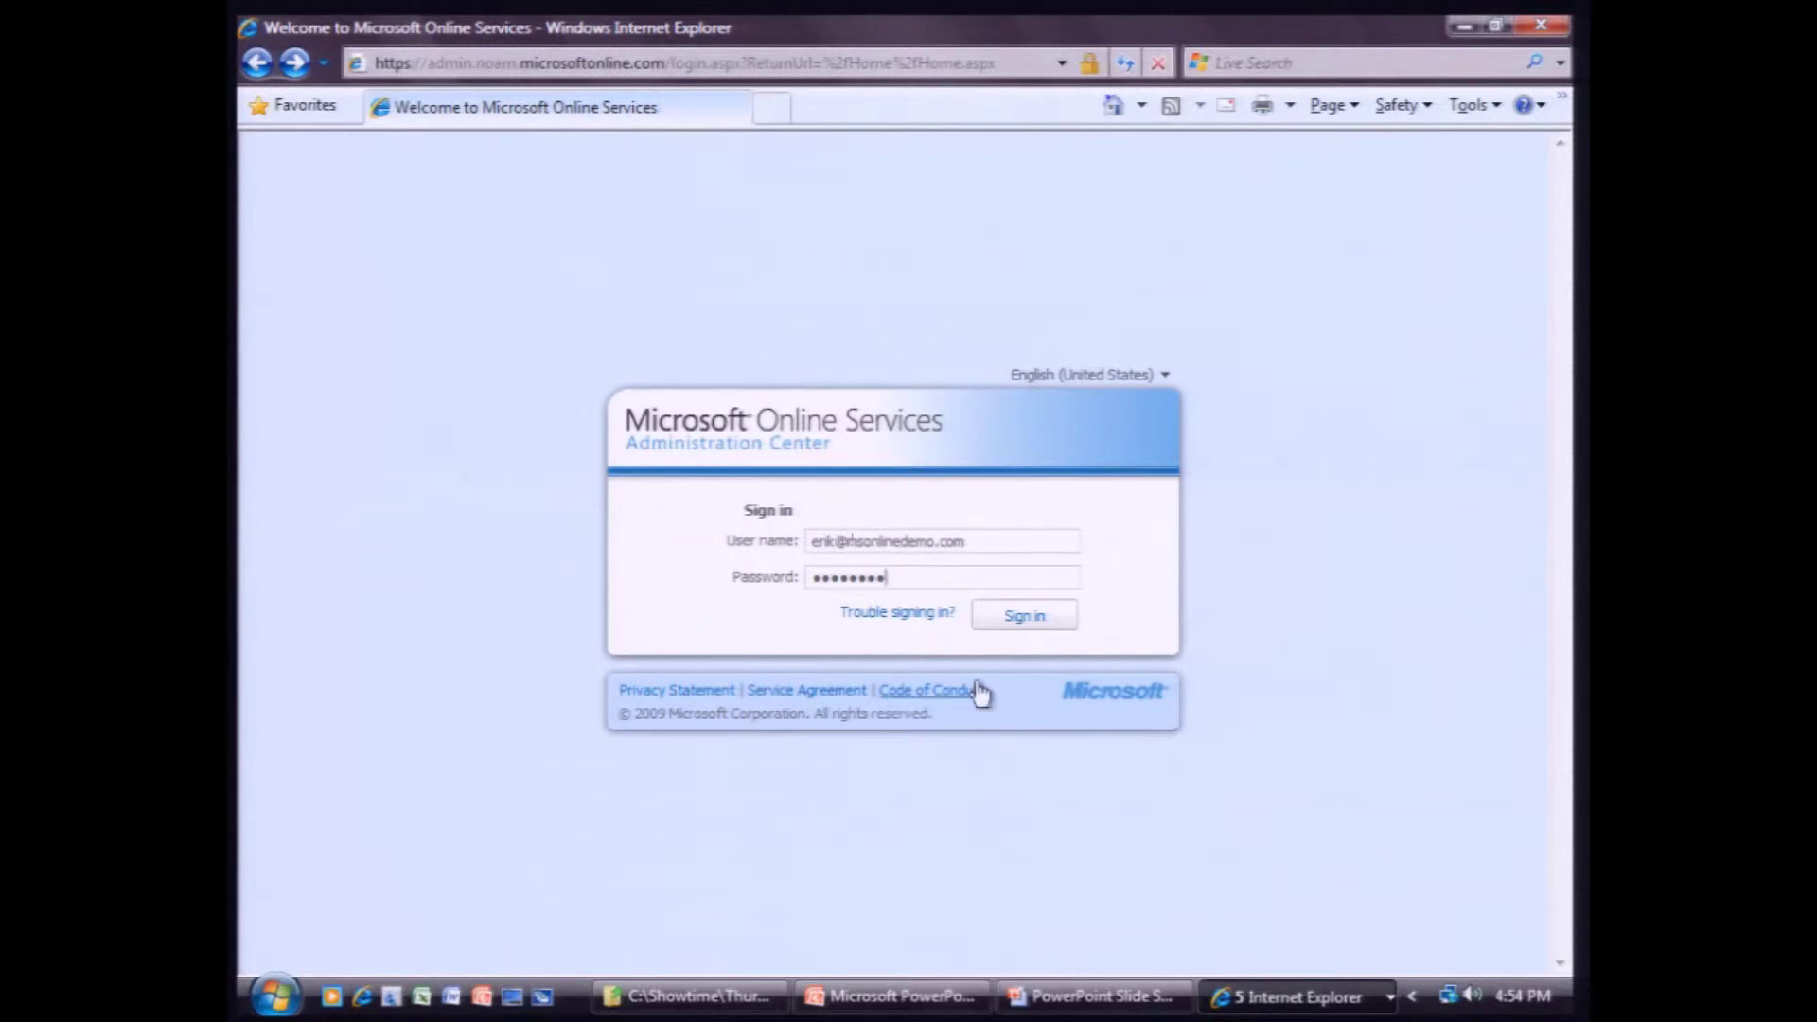
{"action": "left_click", "coordinate": [1015, 622]}
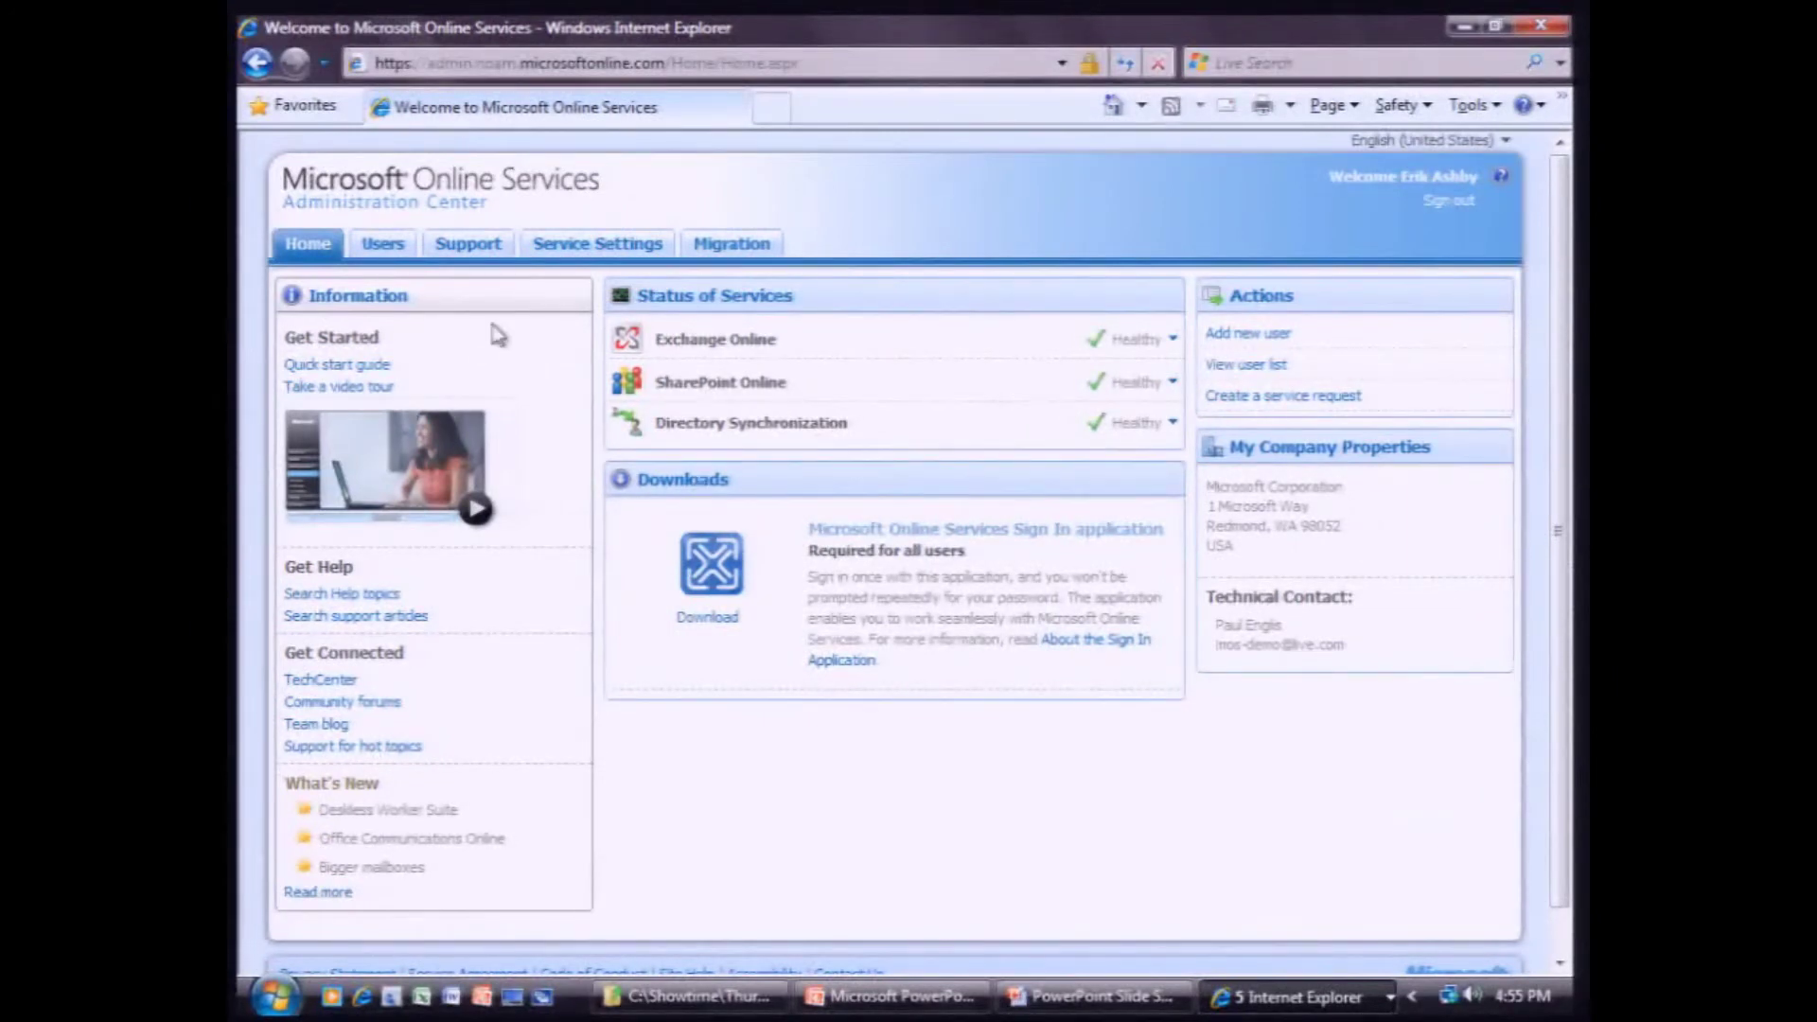
Open Users > Domains to list msonlinedemo.com and mosdemo3com.microsoftonline.com.
{"action": "left_click", "coordinate": [388, 248]}
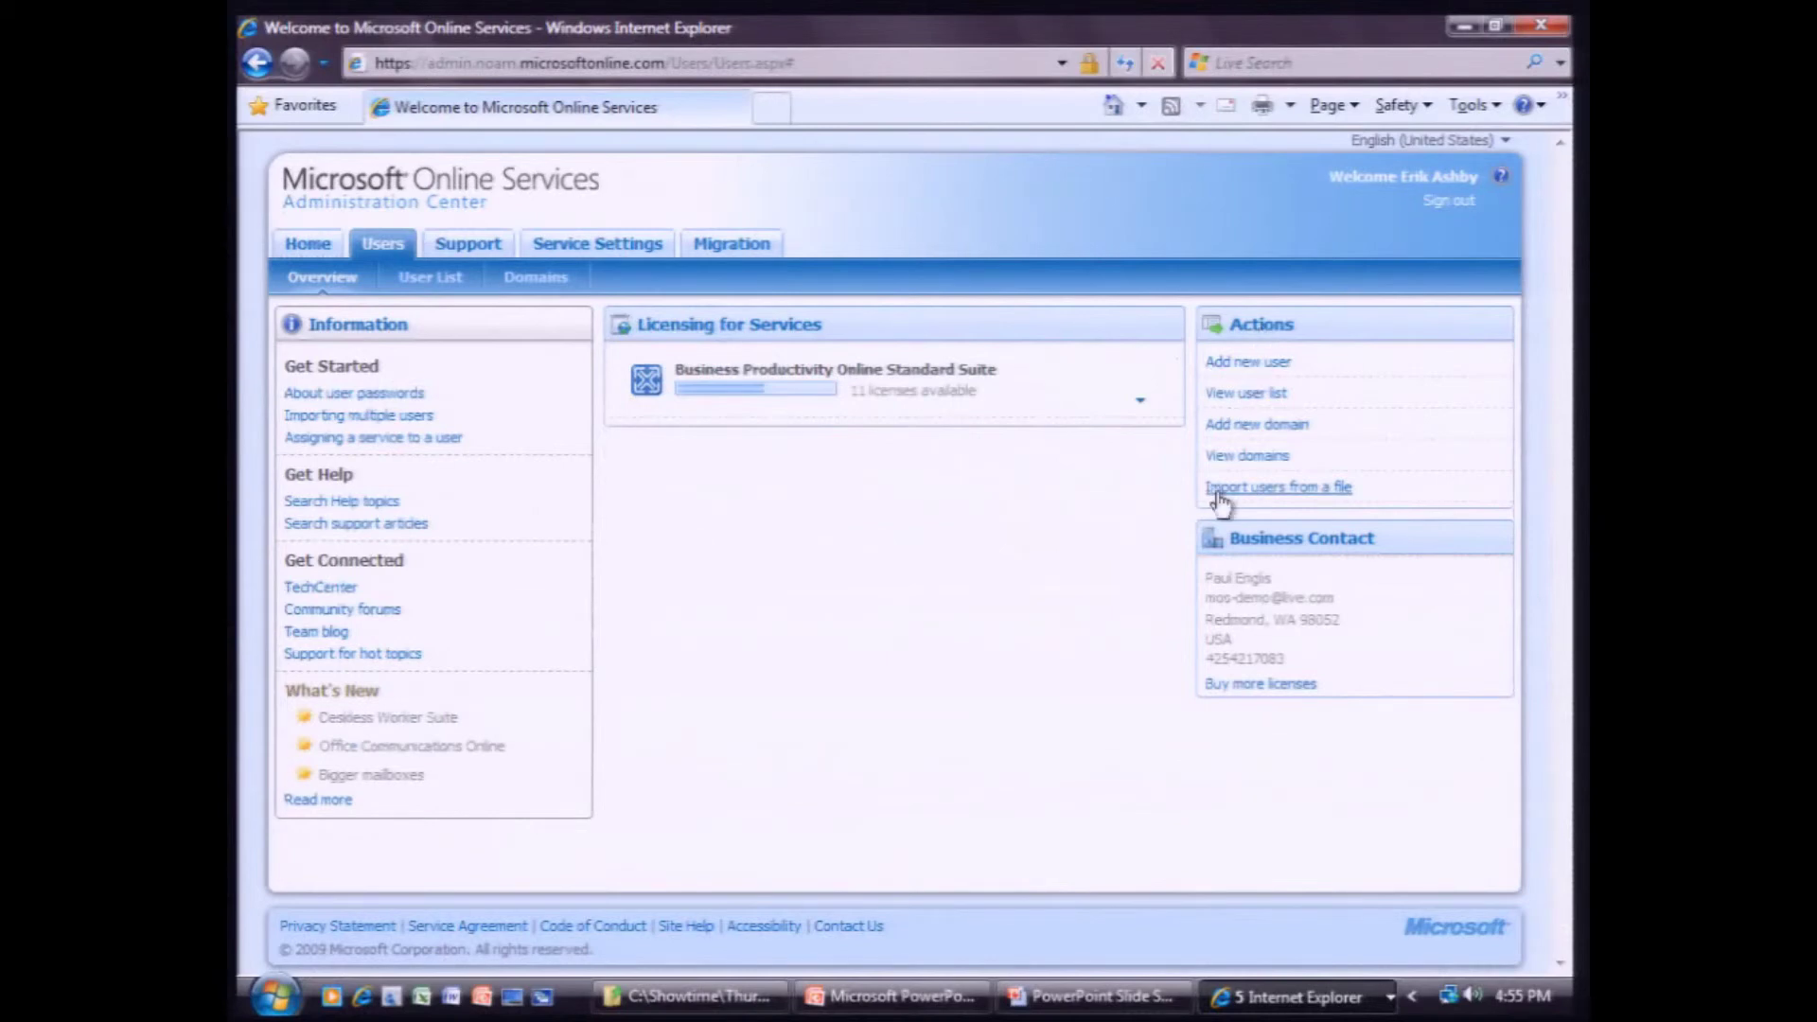
{"action": "left_click", "coordinate": [539, 282]}
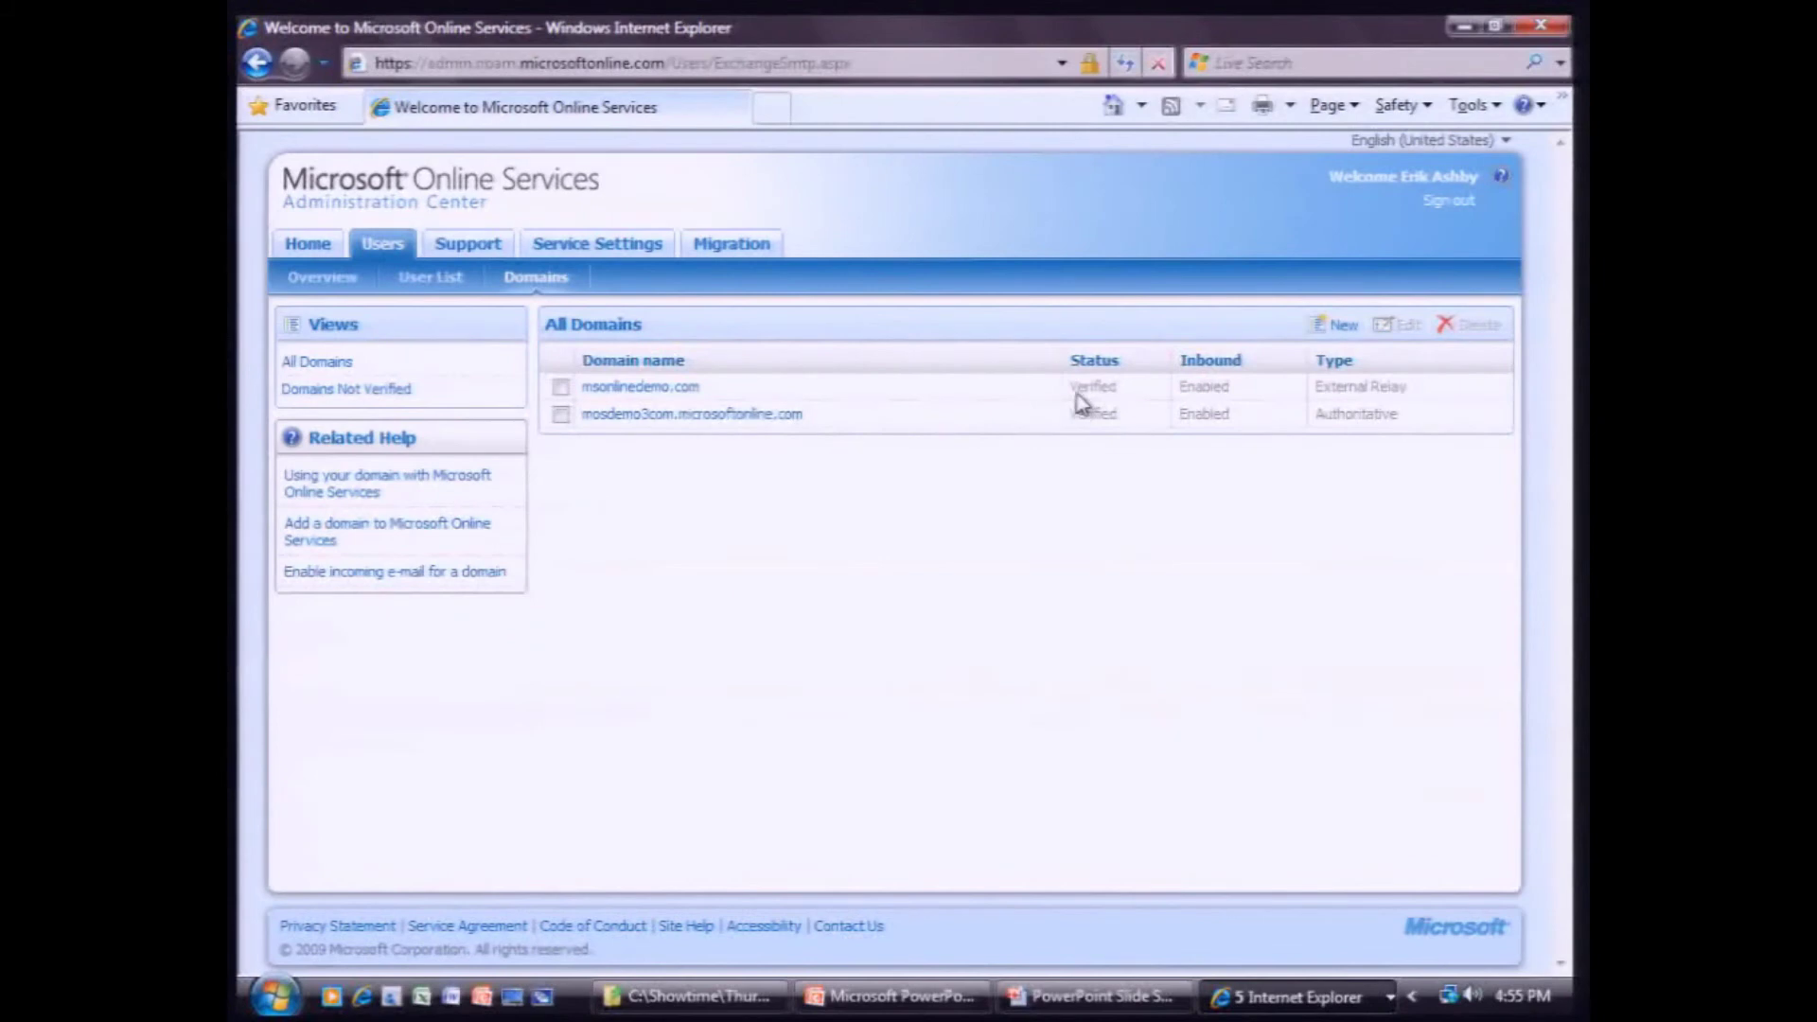
{"action": "left_click", "coordinate": [624, 387]}
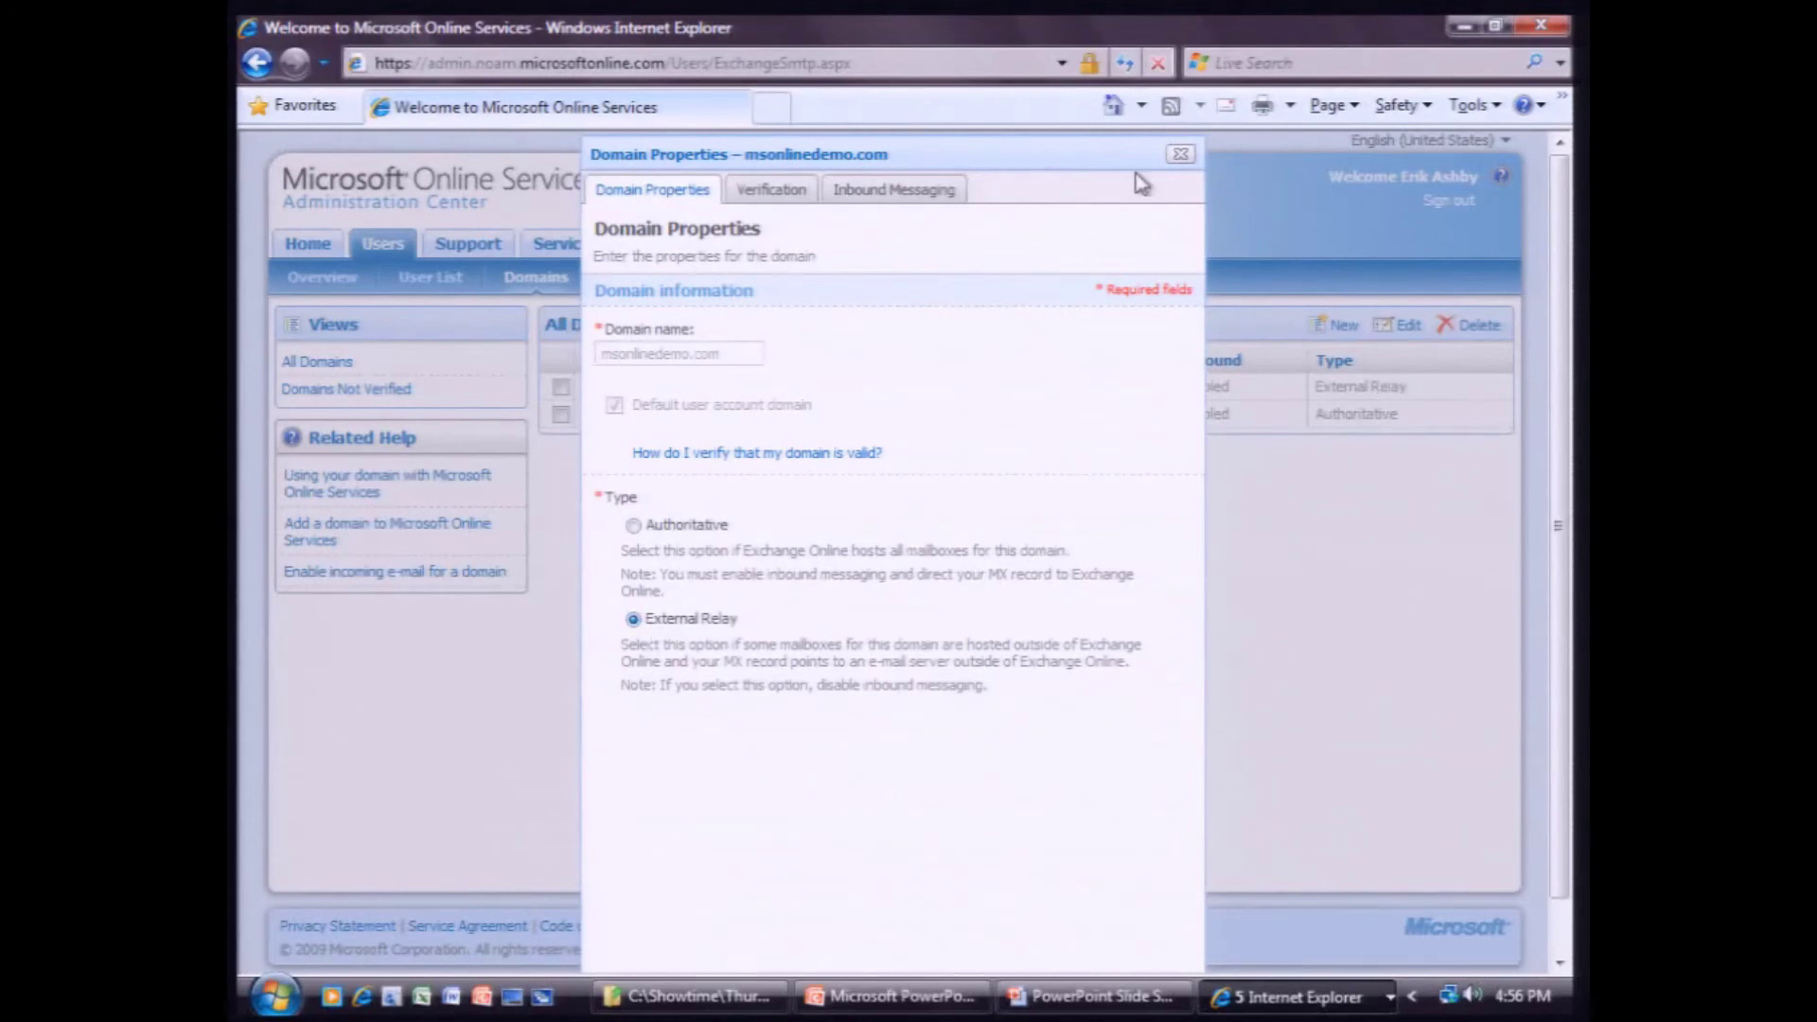
{"action": "left_click", "coordinate": [1178, 153]}
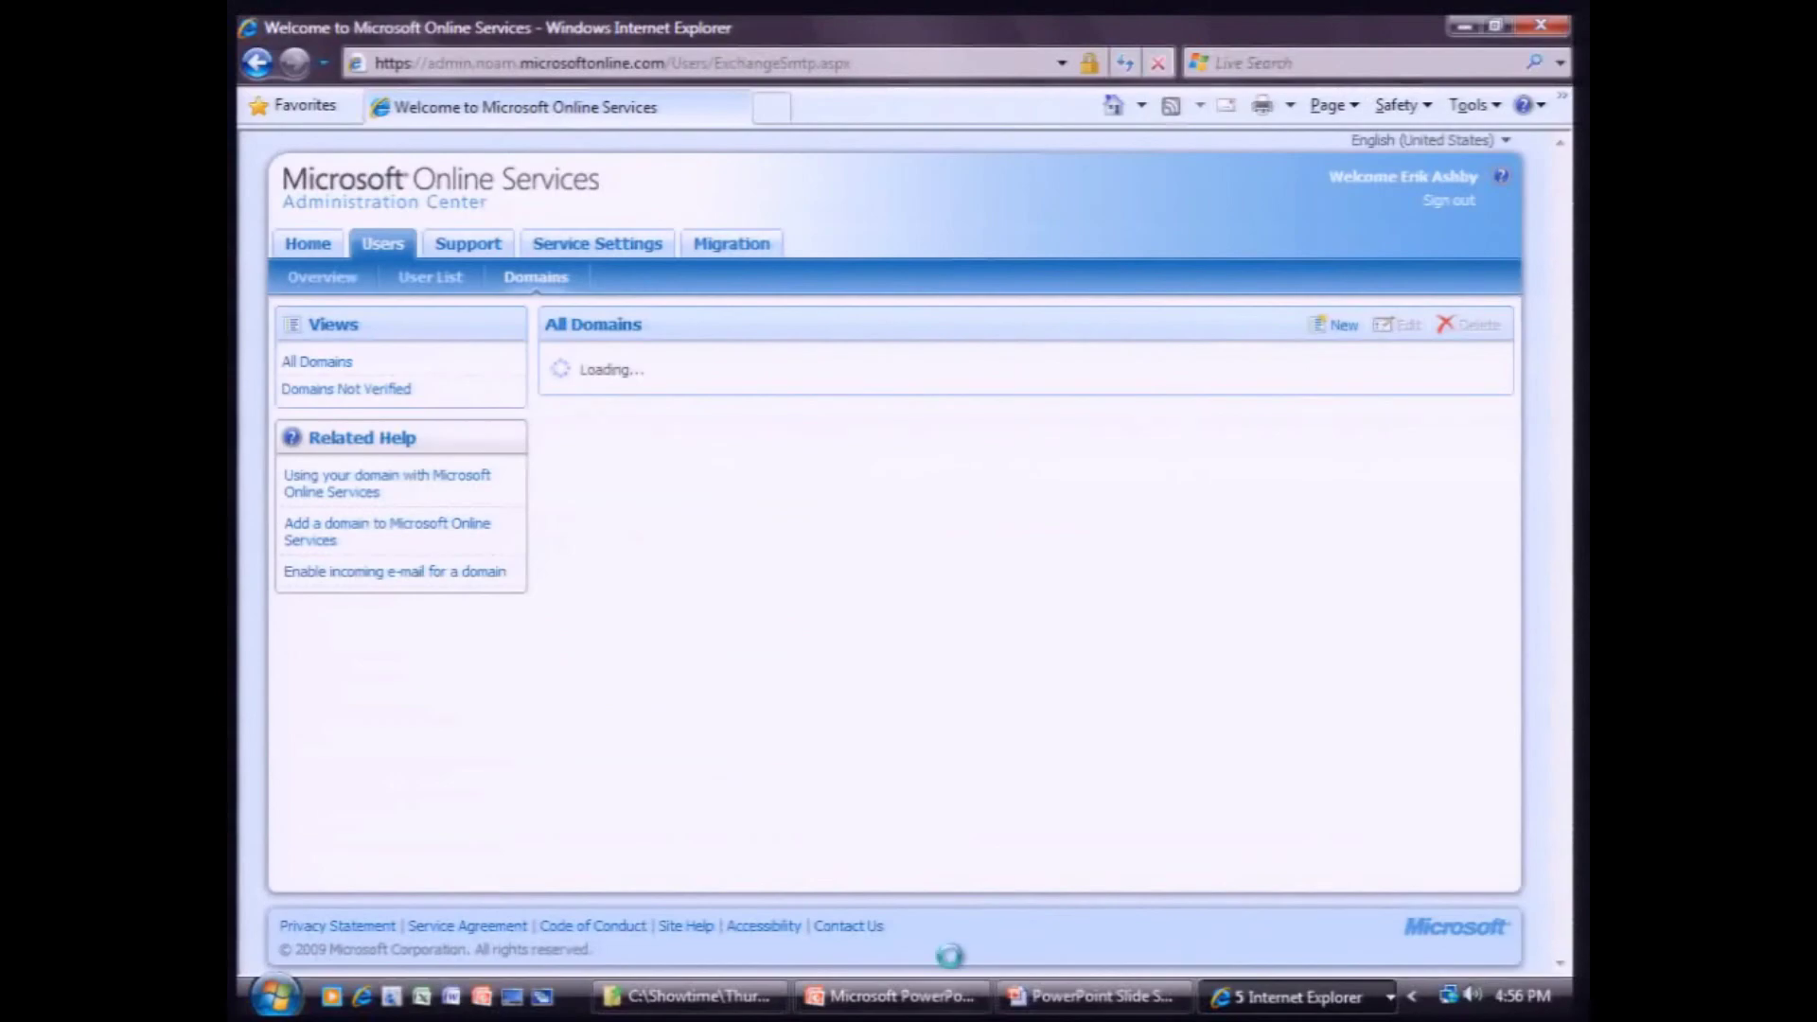
Return to the full-screen Exchange Migration Process slide show from the taskbar.
{"action": "left_click", "coordinate": [1079, 1003]}
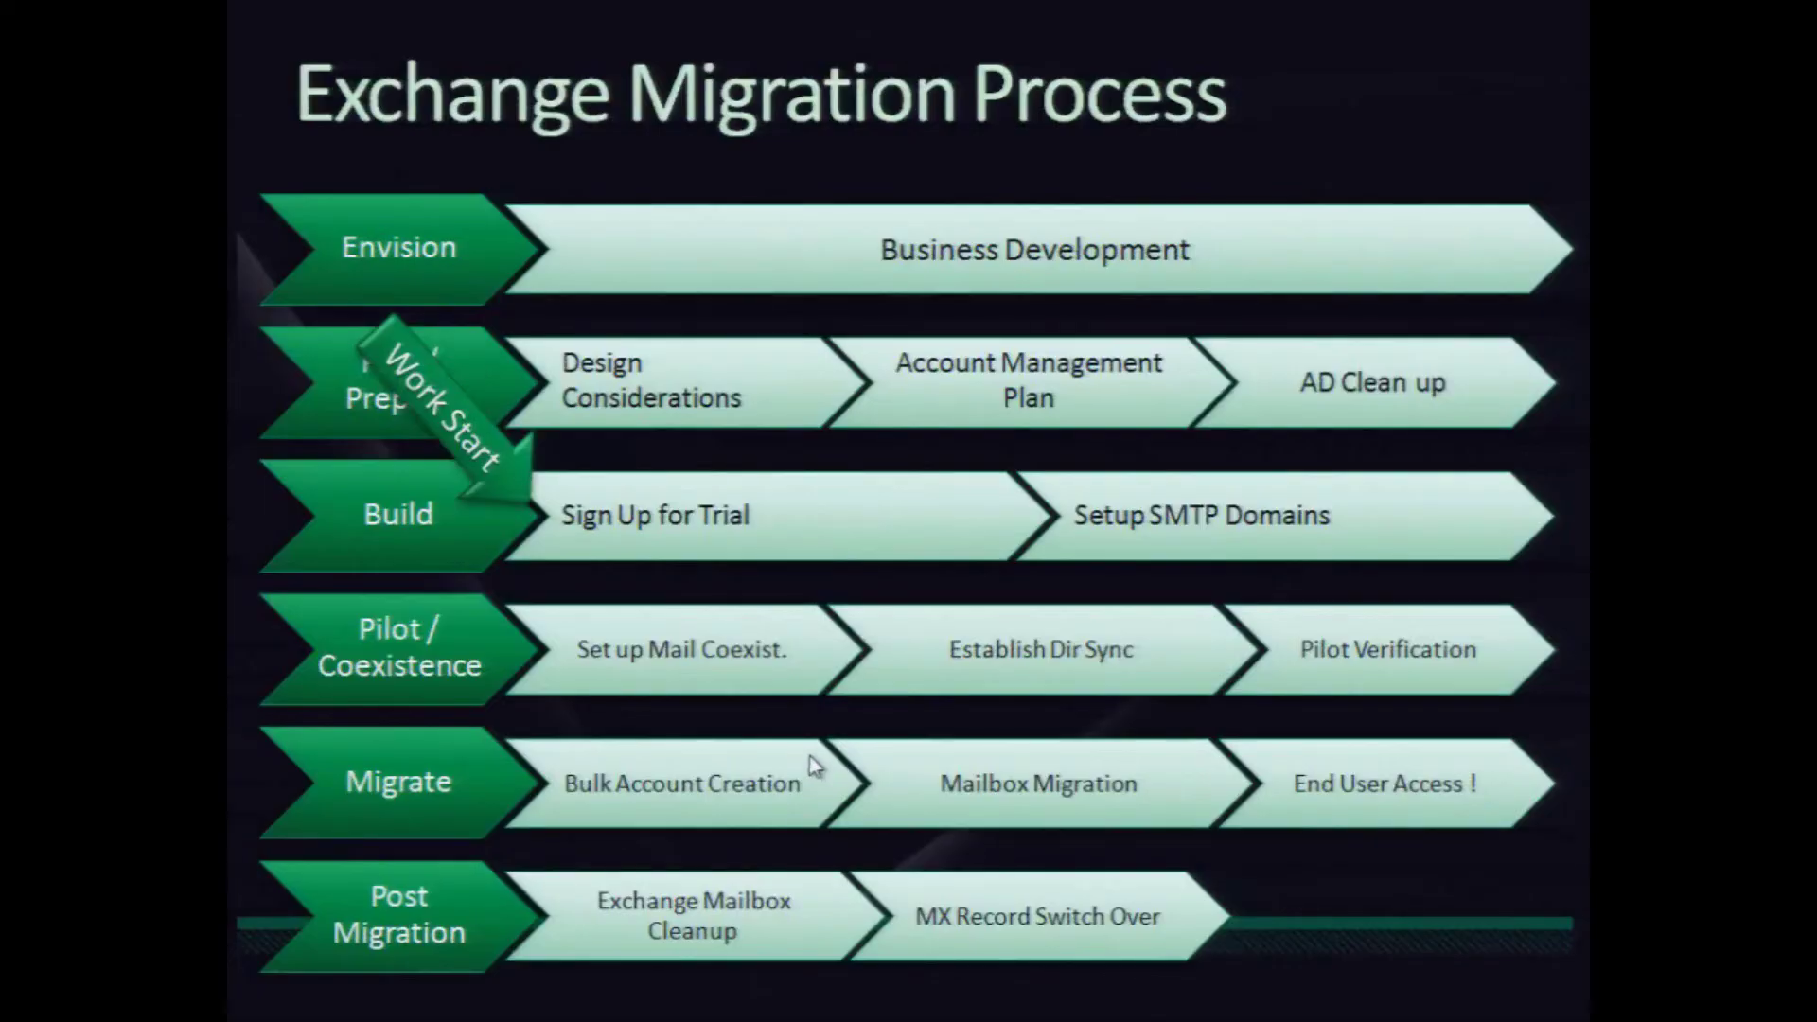